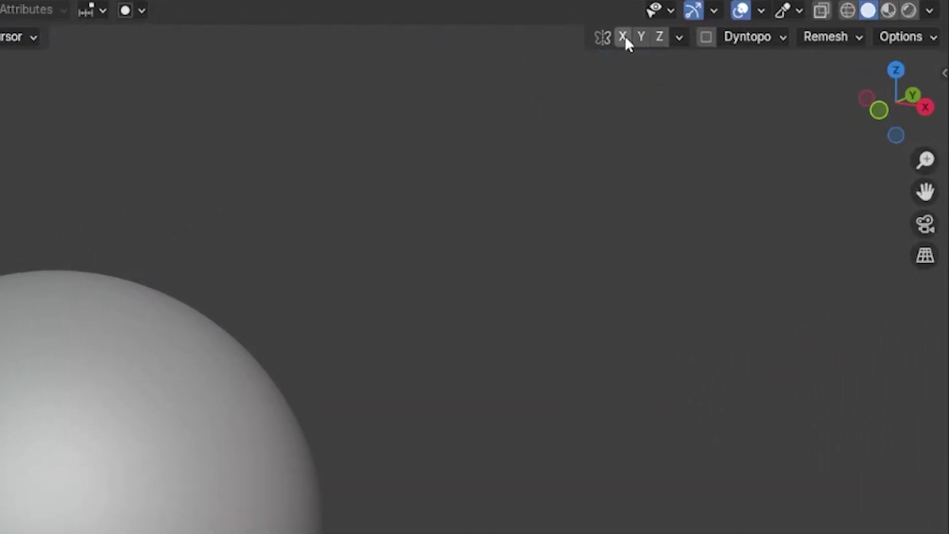
# Enable mirror symmetry along the X axis for sculpting.
pyautogui.click(642, 40)
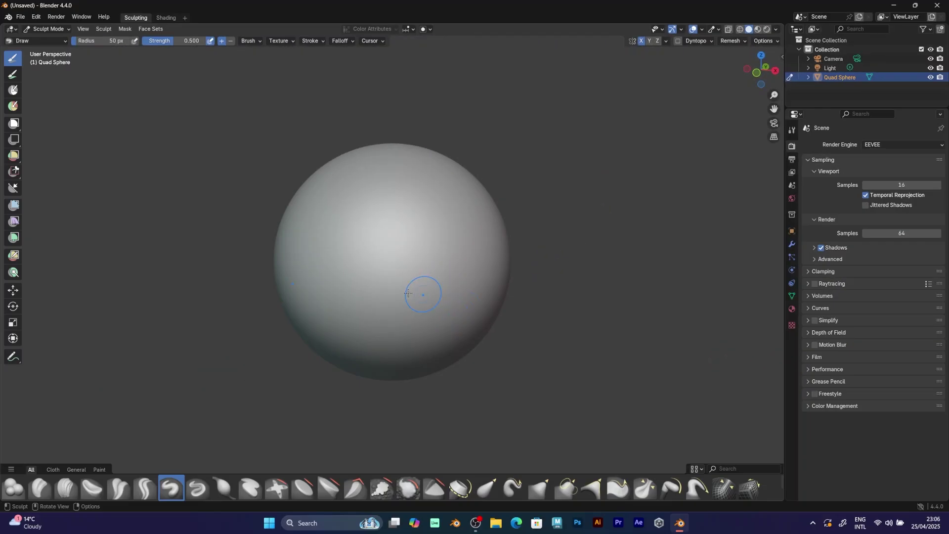
# Try mirrored Draw brush strokes across the front of the sphere and undo them.
pyautogui.moveTo(408, 293)
pyautogui.mouseDown()
pyautogui.moveTo(420, 277)
pyautogui.moveTo(474, 257)
pyautogui.moveTo(459, 230)
pyautogui.mouseUp()
pyautogui.moveTo(458, 230); pyautogui.dragTo(444, 258, button='middle')
pyautogui.moveTo(386, 302); pyautogui.dragTo(451, 253)
pyautogui.moveTo(451, 253); pyautogui.dragTo(481, 247, button='middle')
pyautogui.moveTo(449, 295)
pyautogui.mouseDown()
pyautogui.moveTo(483, 286)
pyautogui.moveTo(489, 260)
pyautogui.mouseUp()
pyautogui.moveTo(489, 260); pyautogui.dragTo(491, 248, button='middle')
pyautogui.hotkey('ctrl', 'z')
pyautogui.hotkey('ctrl', 'z')
pyautogui.hotkey('ctrl', 'z')
pyautogui.hotkey('ctrl', 'z')
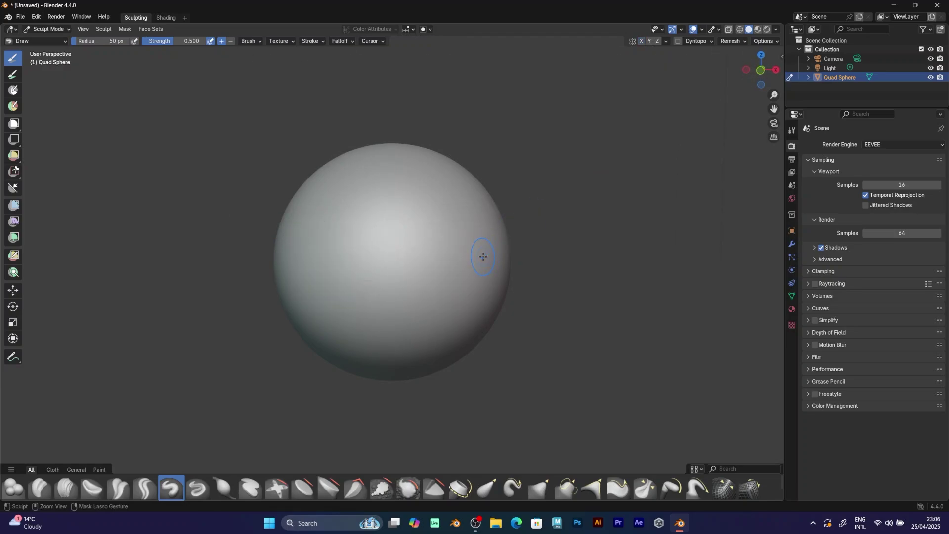
# Try several long, overlapping Draw strokes over the upper and middle part of the sphere and undo them all.
pyautogui.moveTo(421, 267)
pyautogui.mouseDown()
pyautogui.moveTo(501, 244)
pyautogui.moveTo(456, 227)
pyautogui.moveTo(403, 286)
pyautogui.moveTo(392, 277)
pyautogui.moveTo(396, 249)
pyautogui.moveTo(484, 210)
pyautogui.mouseUp()
pyautogui.moveTo(492, 218); pyautogui.dragTo(437, 221, button='middle')
pyautogui.moveTo(327, 297)
pyautogui.mouseDown()
pyautogui.moveTo(334, 304)
pyautogui.moveTo(482, 269)
pyautogui.mouseUp()
pyautogui.moveTo(304, 282); pyautogui.dragTo(408, 291)
pyautogui.moveTo(303, 300)
pyautogui.mouseDown()
pyautogui.moveTo(391, 316)
pyautogui.moveTo(482, 307)
pyautogui.mouseUp()
pyautogui.moveTo(440, 297); pyautogui.dragTo(490, 265, button='middle')
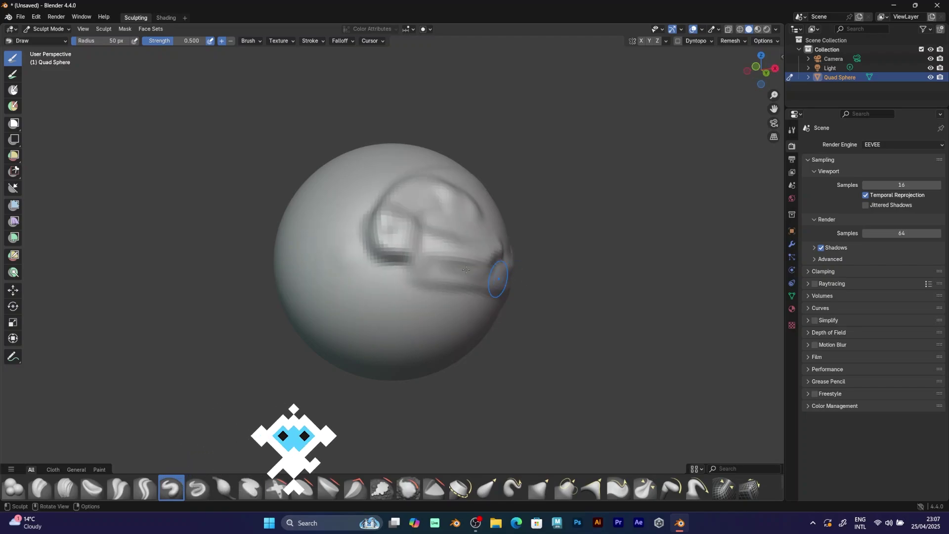
pyautogui.moveTo(482, 257); pyautogui.dragTo(381, 245)
pyautogui.moveTo(395, 225)
pyautogui.mouseDown(button='middle')
pyautogui.moveTo(455, 265)
pyautogui.moveTo(447, 255)
pyautogui.moveTo(462, 239)
pyautogui.moveTo(469, 248)
pyautogui.mouseUp(button='middle')
pyautogui.hotkey('ctrl', 'z')
pyautogui.hotkey('ctrl', 'z')
pyautogui.hotkey('ctrl', 'z')
pyautogui.hotkey('ctrl', 'z')
pyautogui.hotkey('ctrl', 'z')
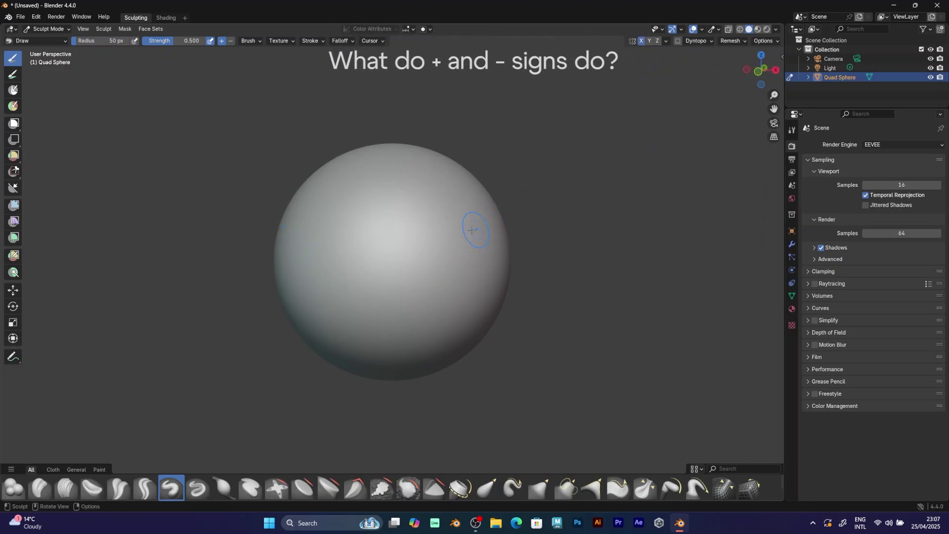
# Sculpt a mirrored swirling relief on the sphere's front with the Draw brush and work over it with the Scrape/Fill brush.
pyautogui.moveTo(363, 289)
pyautogui.mouseDown()
pyautogui.moveTo(377, 253)
pyautogui.moveTo(432, 231)
pyautogui.moveTo(423, 285)
pyautogui.moveTo(464, 206)
pyautogui.moveTo(403, 232)
pyautogui.moveTo(418, 200)
pyautogui.moveTo(421, 208)
pyautogui.mouseUp()
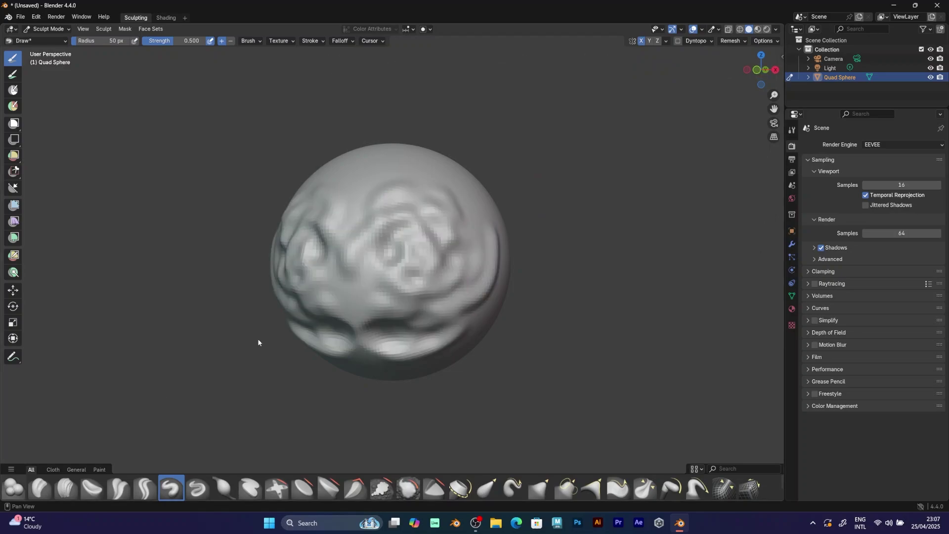
pyautogui.click(13, 488)
pyautogui.moveTo(423, 249); pyautogui.dragTo(419, 237)
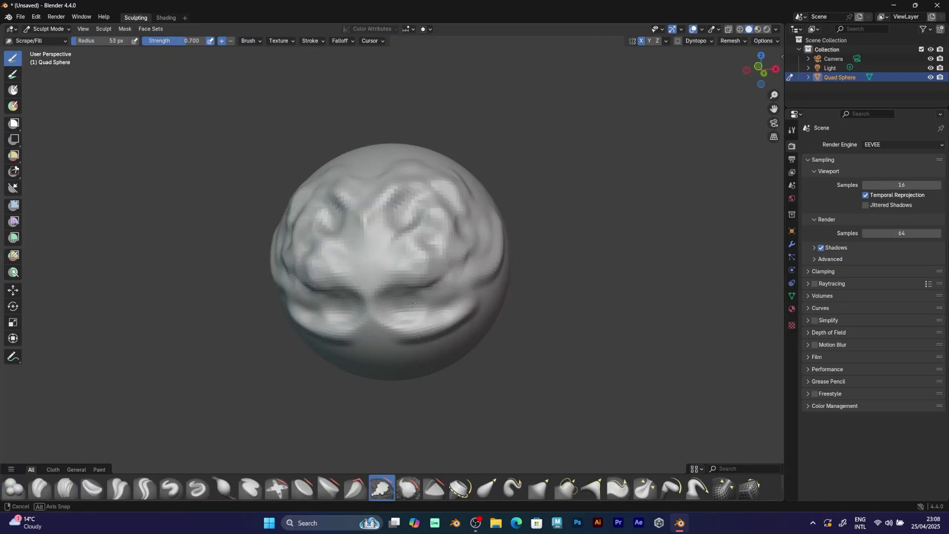
# Soften the relief on the sphere's front with the Smooth brush, and smooth it further with the Draw brush's temporary smoothing mode.
pyautogui.click(406, 490)
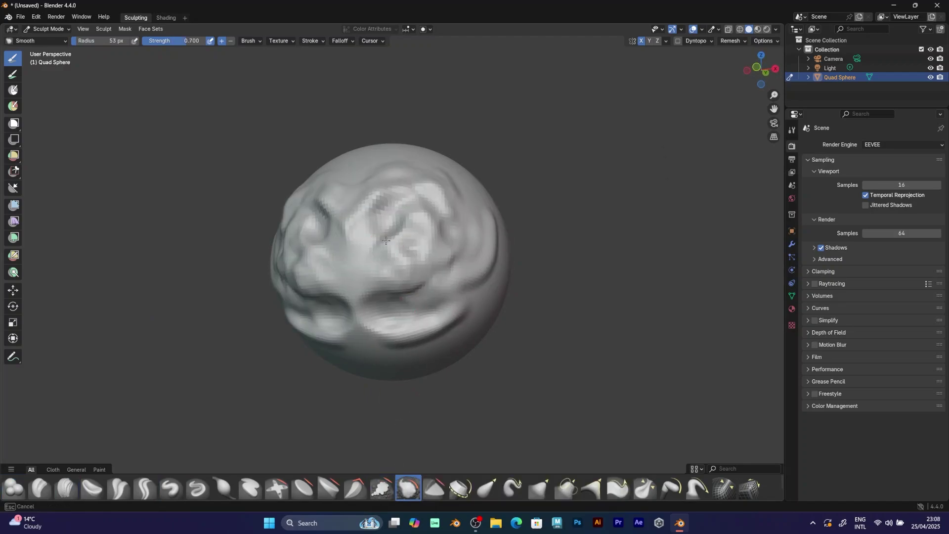
pyautogui.moveTo(326, 237)
pyautogui.mouseDown()
pyautogui.moveTo(434, 234)
pyautogui.moveTo(449, 259)
pyautogui.mouseUp()
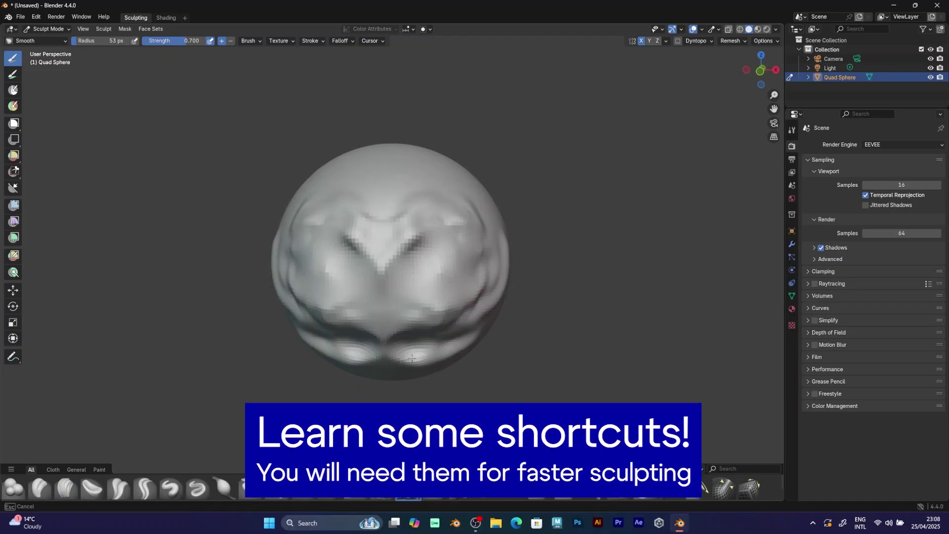
pyautogui.moveTo(412, 358); pyautogui.dragTo(439, 332)
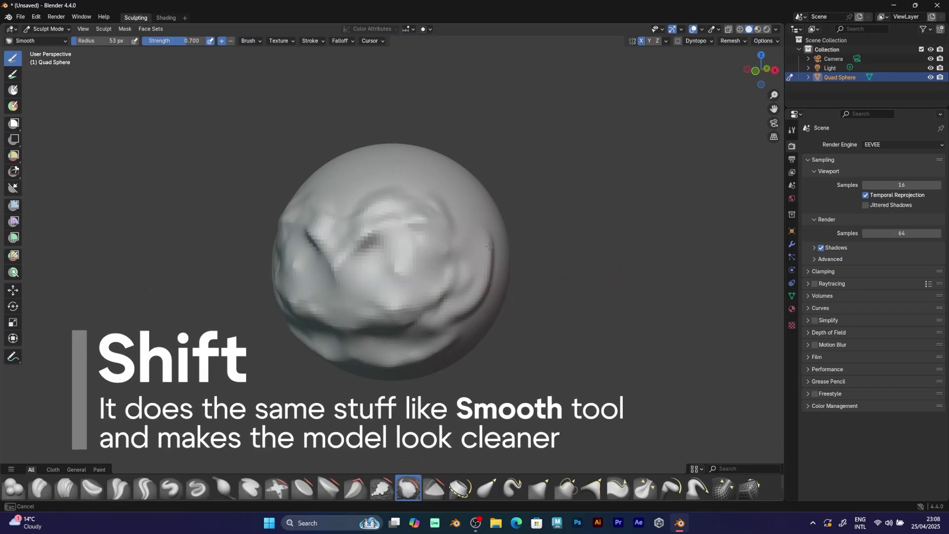
pyautogui.keyDown('shift'); pyautogui.moveTo(490, 246); pyautogui.dragTo(467, 317); pyautogui.keyUp('shift')
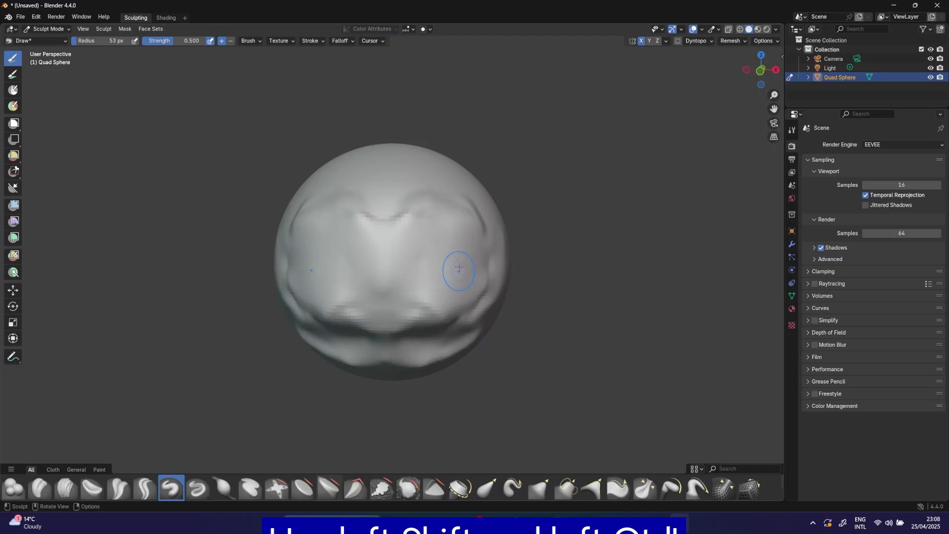
pyautogui.keyDown('shift'); pyautogui.moveTo(456, 269); pyautogui.dragTo(414, 208); pyautogui.keyUp('shift')
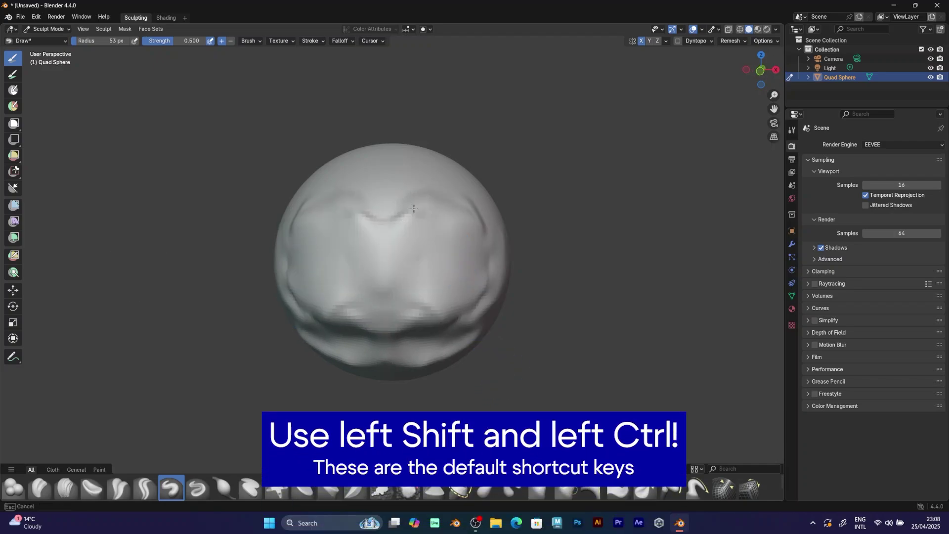
# Carve mirrored eye-socket hollows into the front of the sphere with the Draw brush in subtract mode.
pyautogui.moveTo(442, 259)
pyautogui.keyDown('ctrl'); pyautogui.mouseDown()
pyautogui.moveTo(435, 247)
pyautogui.moveTo(430, 266)
pyautogui.moveTo(454, 247)
pyautogui.moveTo(446, 265)
pyautogui.mouseUp(); pyautogui.keyUp('ctrl')
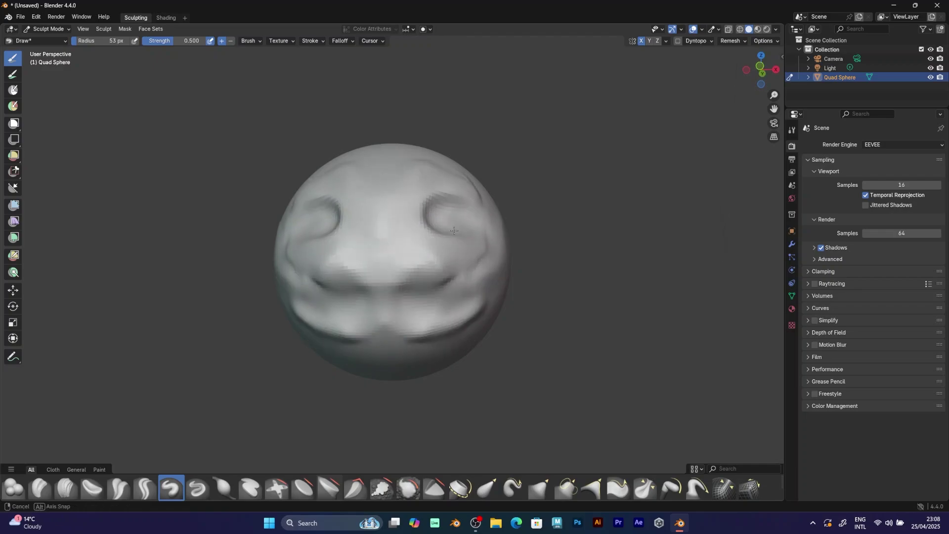
pyautogui.keyDown('ctrl'); pyautogui.moveTo(450, 205); pyautogui.dragTo(456, 210); pyautogui.keyUp('ctrl')
pyautogui.keyDown('ctrl'); pyautogui.moveTo(473, 263); pyautogui.dragTo(469, 258); pyautogui.keyUp('ctrl')
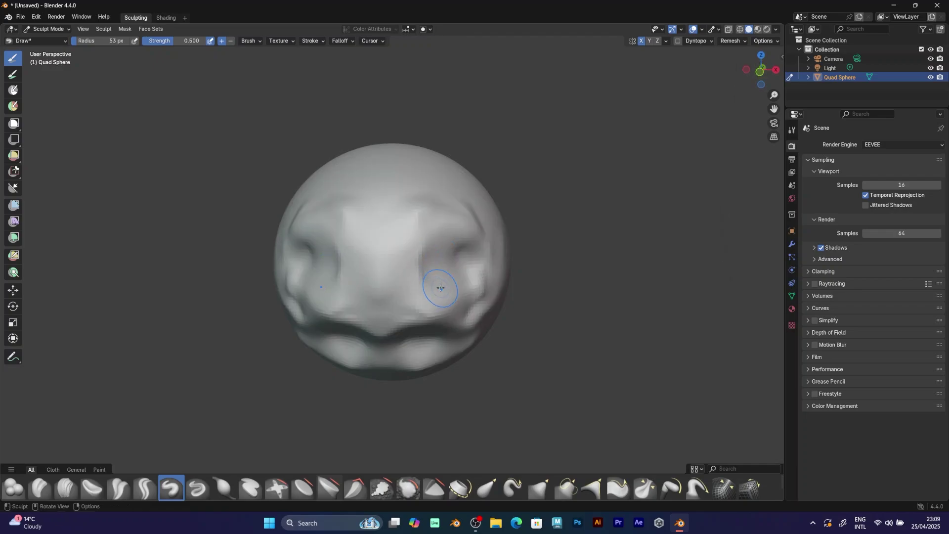
# Set the remesh voxel size to about 0.0055 m and review the Remesh settings in the sphere's mesh data.
pyautogui.hotkey('shift', 'r')
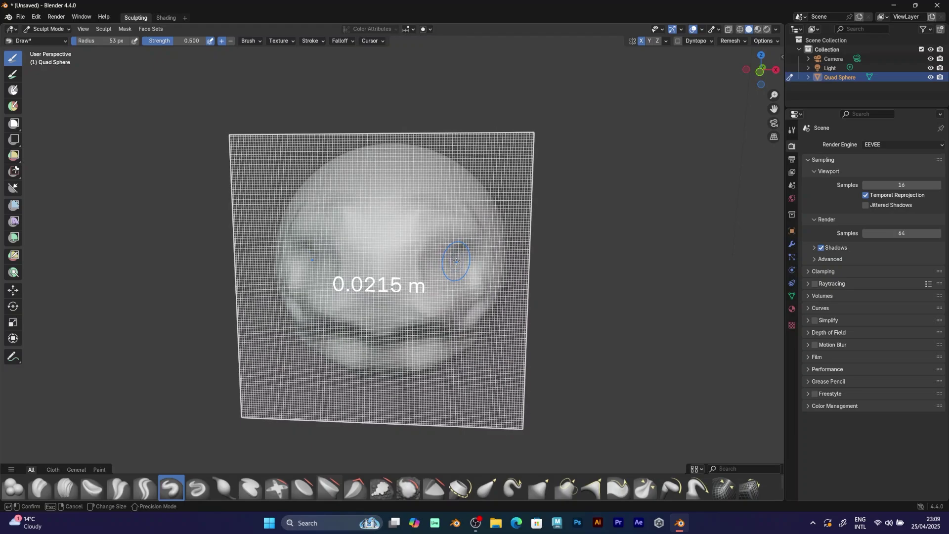
pyautogui.press('Return')
pyautogui.press('KP_1')
pyautogui.click(792, 296)
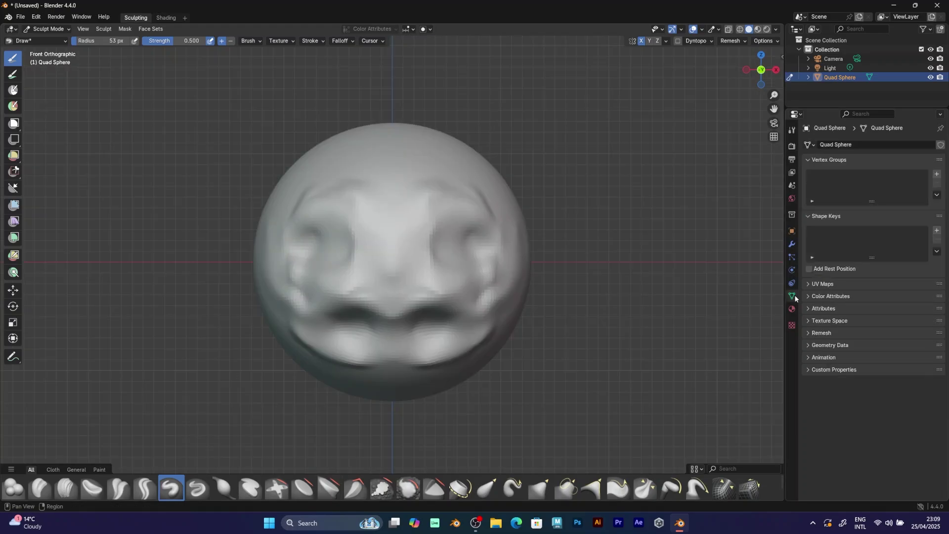
pyautogui.click(821, 332)
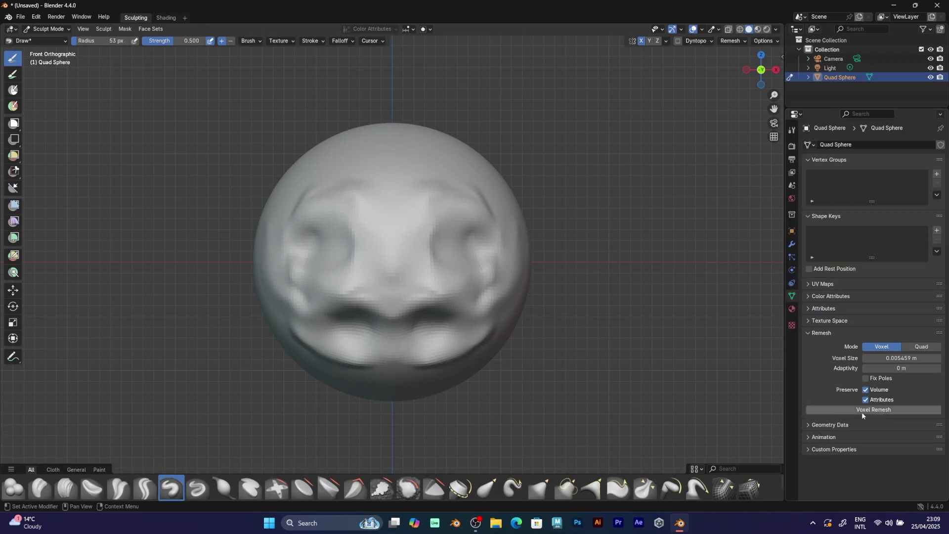
pyautogui.click(808, 333)
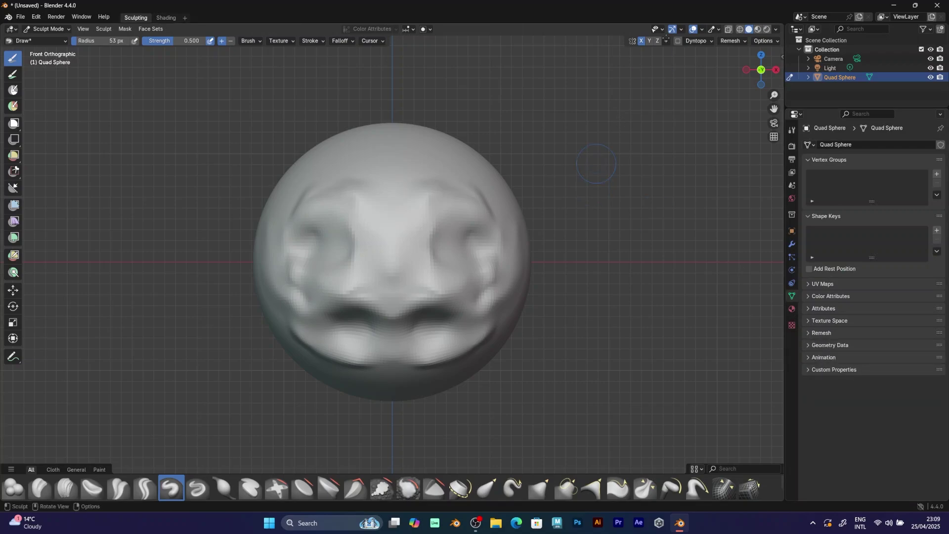
# Try the Shrink Mask filter on the unmasked sphere.
pyautogui.moveTo(674, 105); pyautogui.dragTo(567, 218, button='middle')
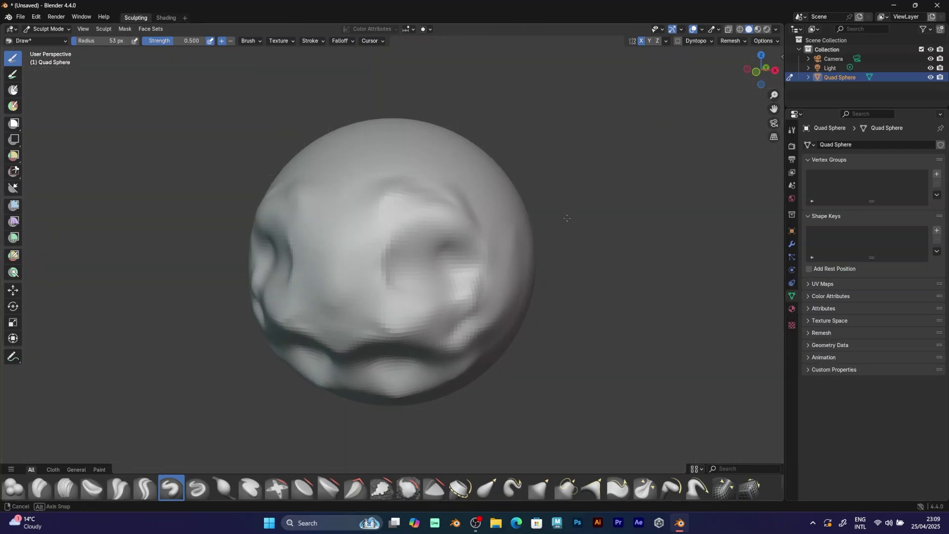
pyautogui.scroll(-1, 567, 218)
pyautogui.hotkey('alt', 'a')
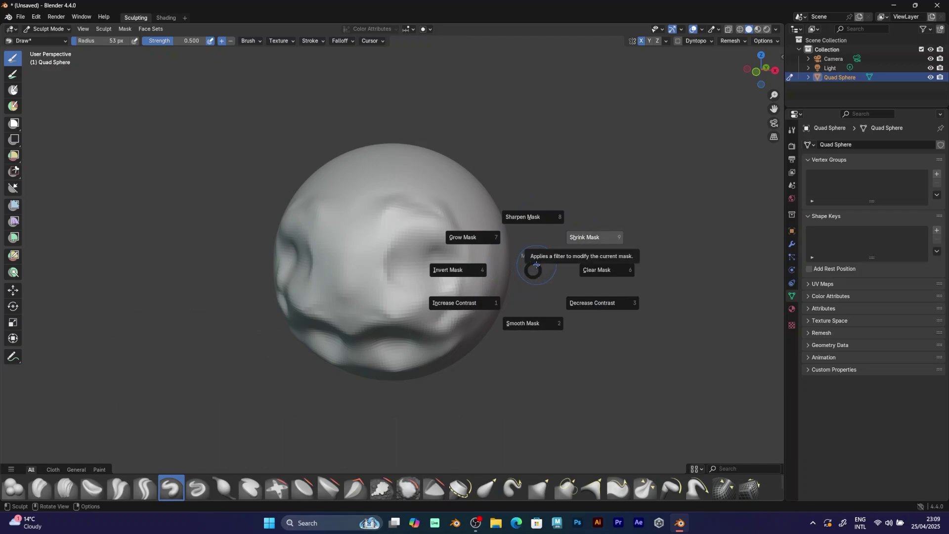
pyautogui.click(536, 265)
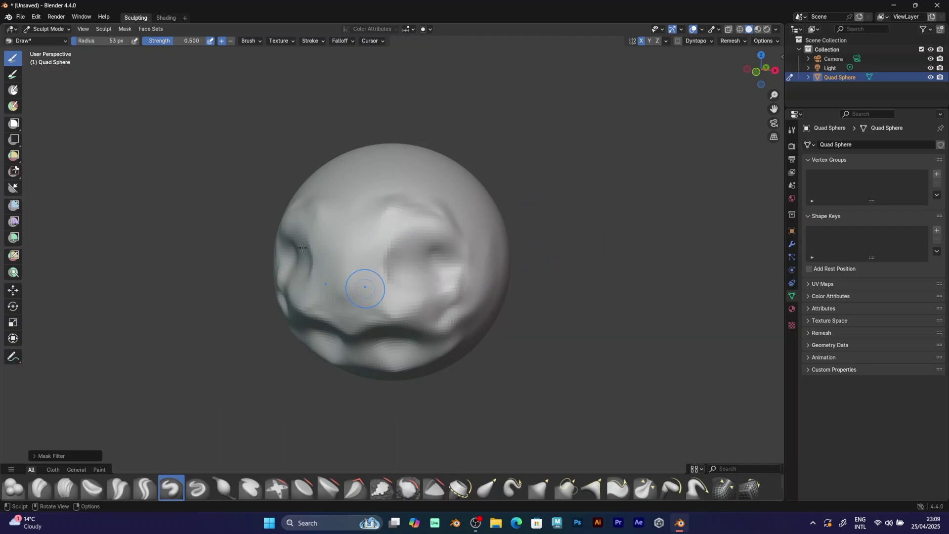
# Mask a rounded patch in the middle of the face with an expanding mask and grow that mask.
pyautogui.hotkey('shift', 'a')
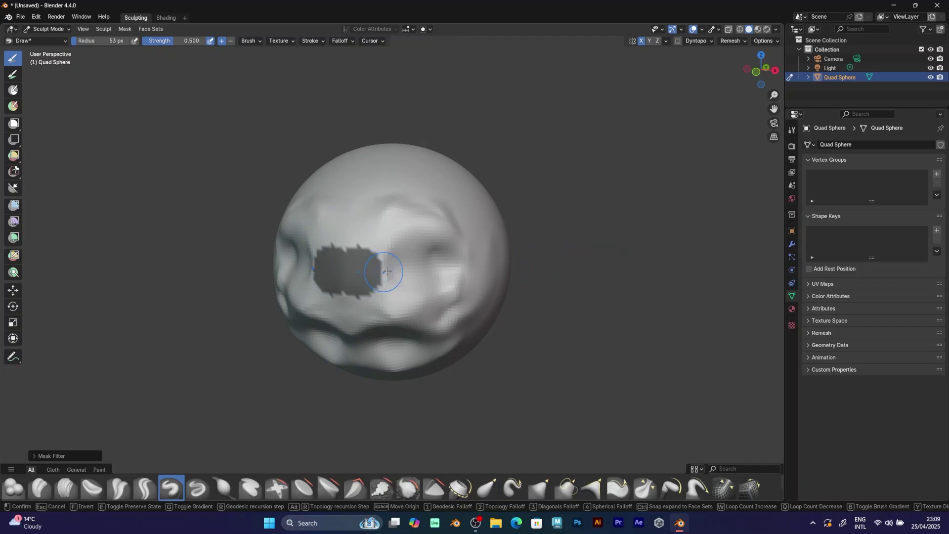
pyautogui.click(394, 270)
pyautogui.moveTo(394, 270); pyautogui.dragTo(470, 263, button='middle')
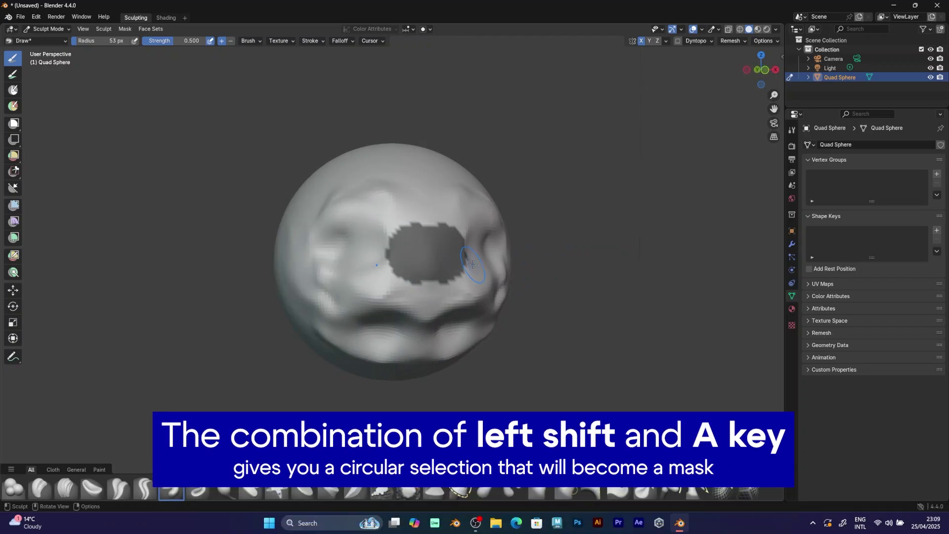
pyautogui.press('a')
pyautogui.click(469, 262)
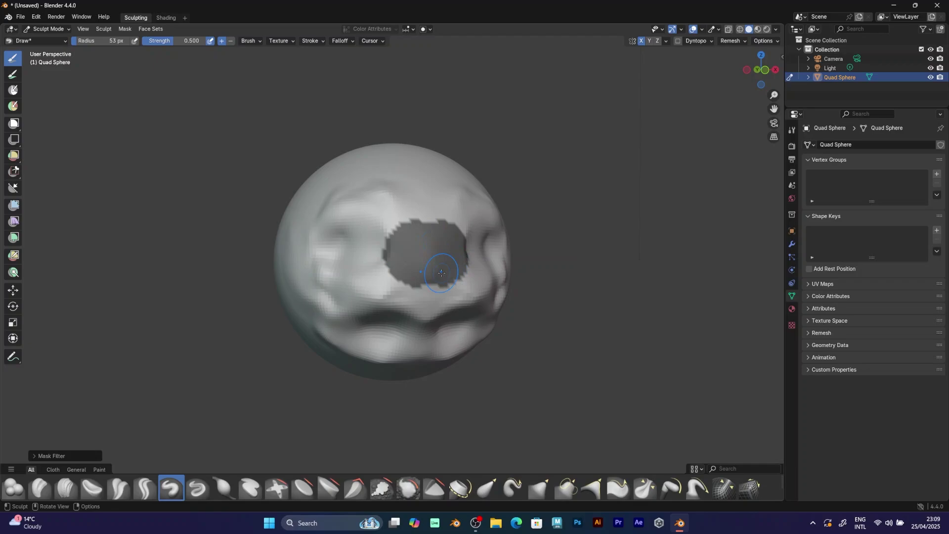
# Invert the mask so only the central patch stays editable, and shrink the inverted mask.
pyautogui.press('a')
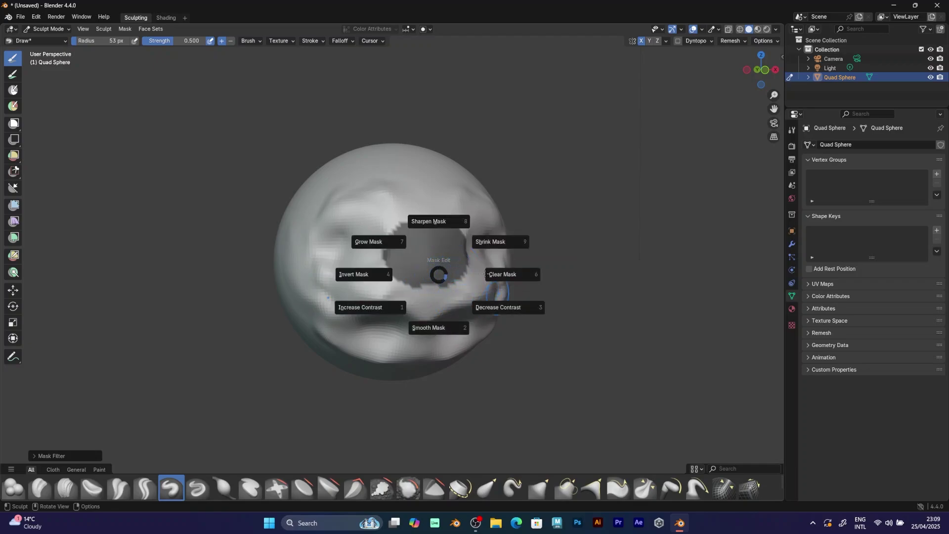
pyautogui.click(386, 273)
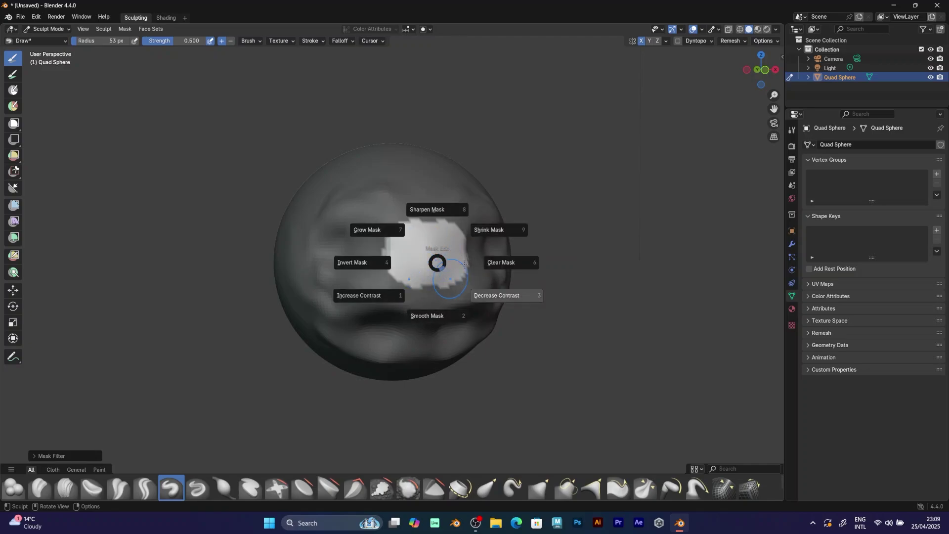
pyautogui.click(484, 228)
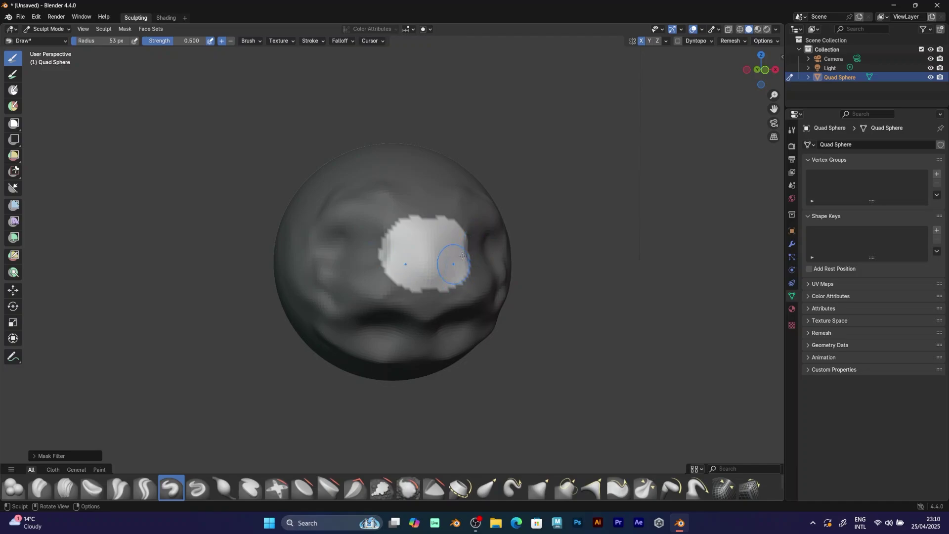
# Clear the mask from the whole sphere.
pyautogui.hotkey('alt', 'm')
pyautogui.moveTo(465, 273); pyautogui.dragTo(446, 272, button='middle')
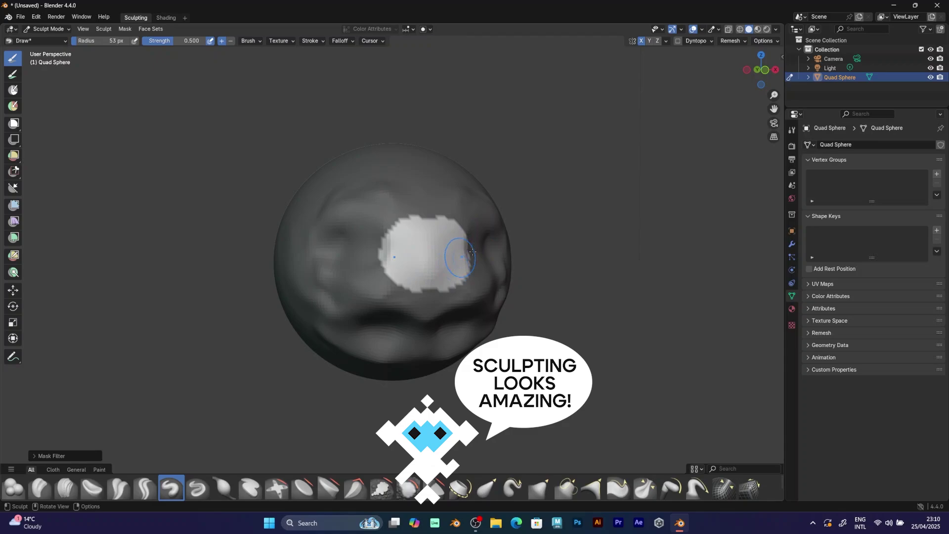
pyautogui.press('a')
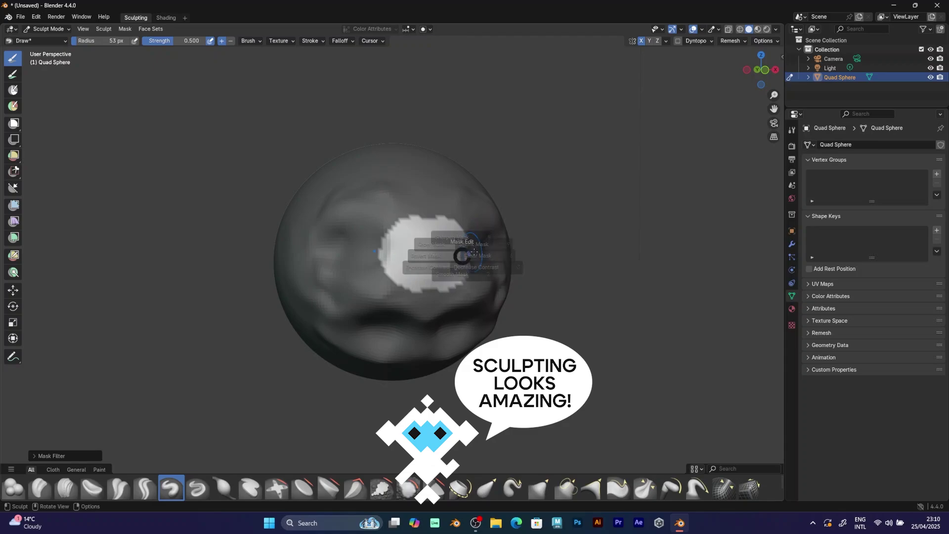
pyautogui.click(475, 253)
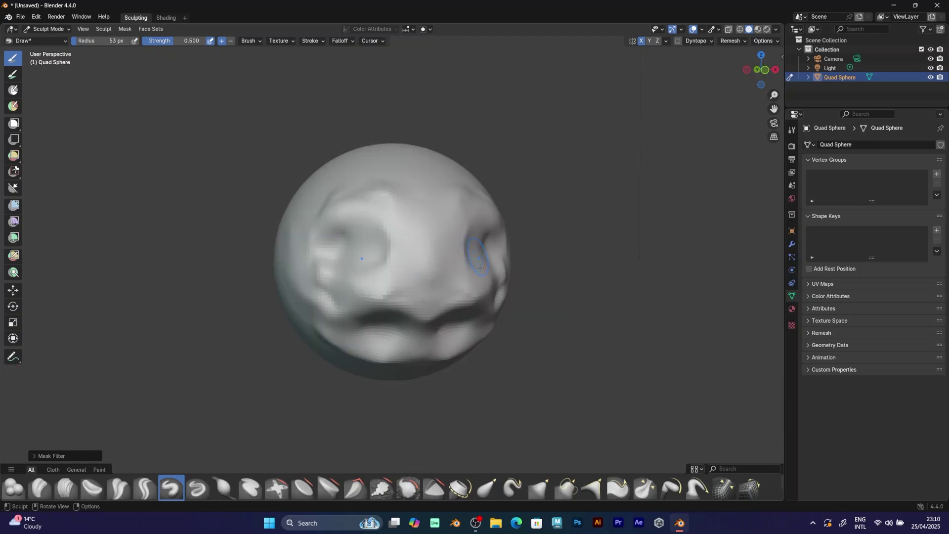
# Add Draw brush strokes around the eye sockets and enlarge the brush radius to 190 px.
pyautogui.moveTo(480, 268); pyautogui.dragTo(460, 273, button='middle')
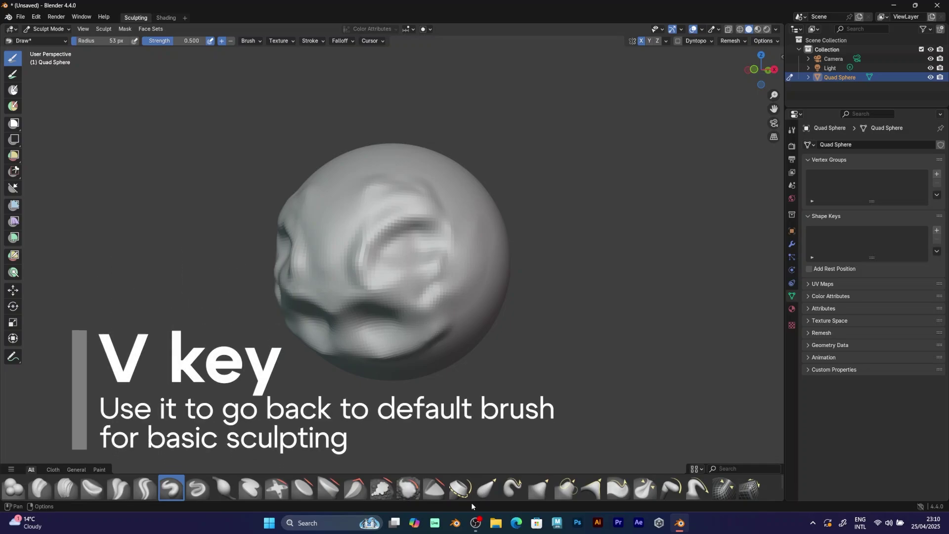
pyautogui.moveTo(419, 320); pyautogui.dragTo(398, 243, button='middle')
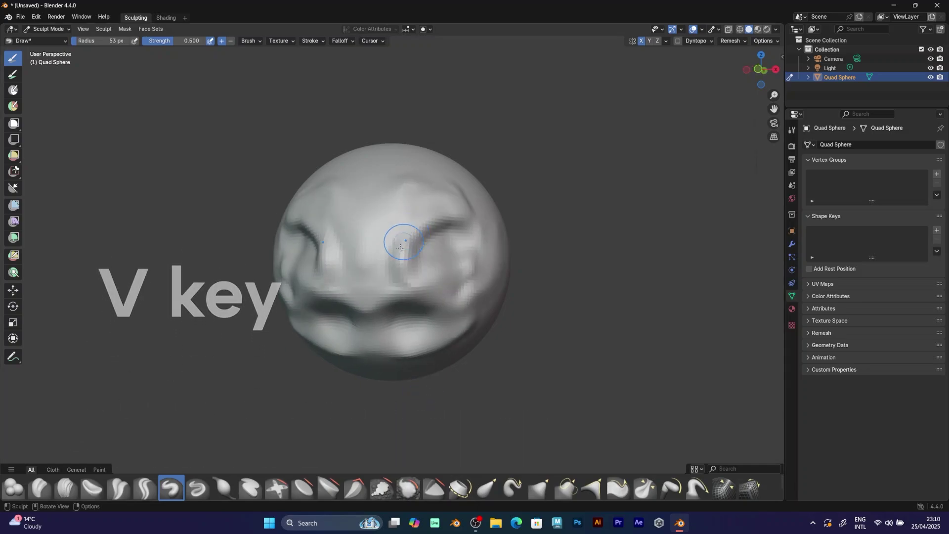
pyautogui.press('f')
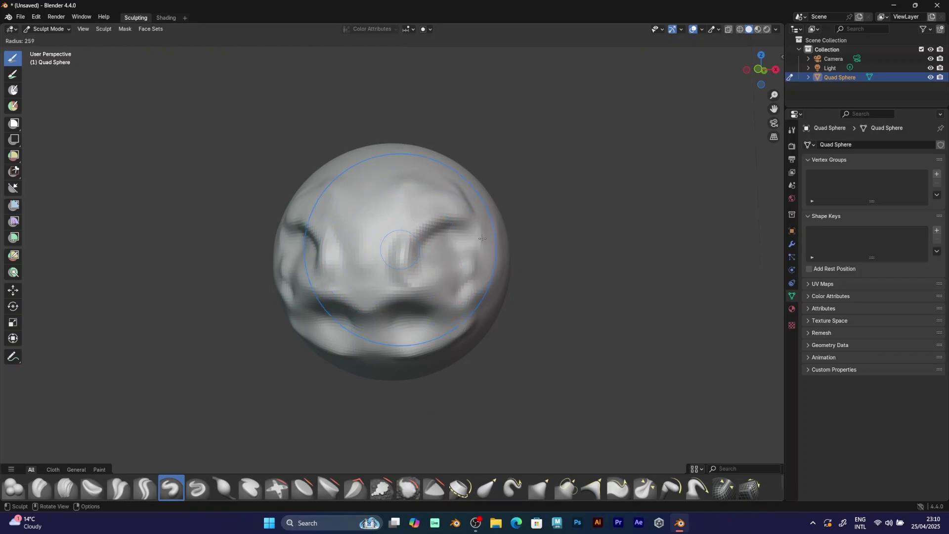
pyautogui.click(450, 247)
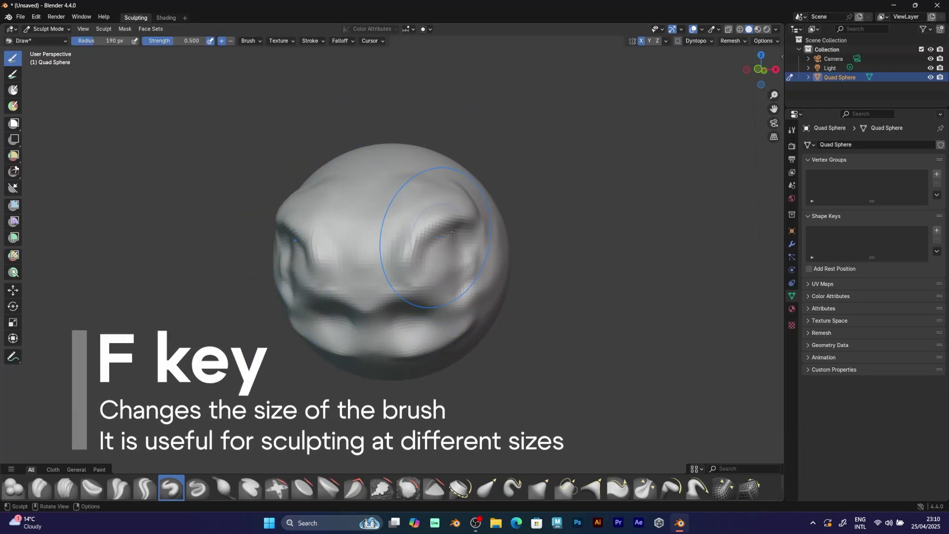
# Enlarge the Draw brush radius to 344 px and reduce it to 18 px for fine strokes.
pyautogui.moveTo(452, 234); pyautogui.dragTo(459, 232, button='middle')
pyautogui.press('f')
pyautogui.click(505, 237)
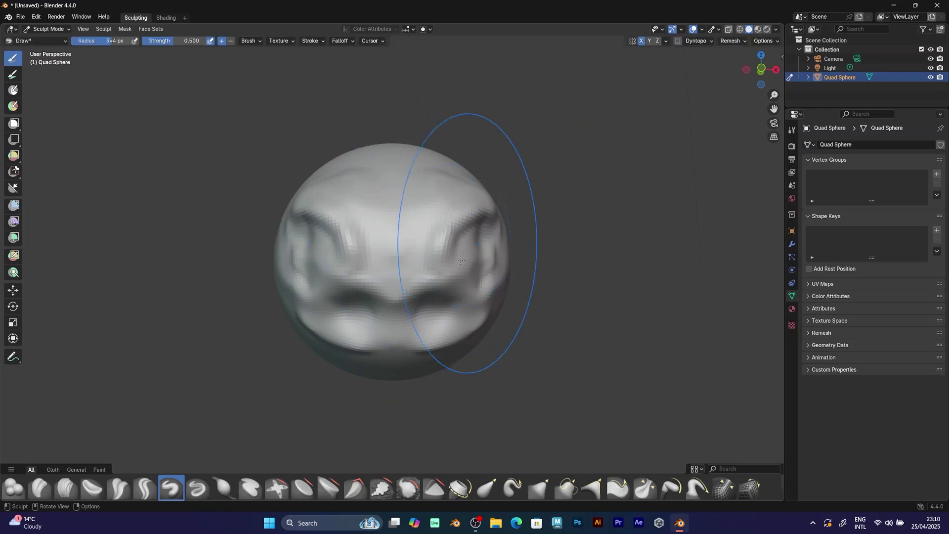
pyautogui.press('f')
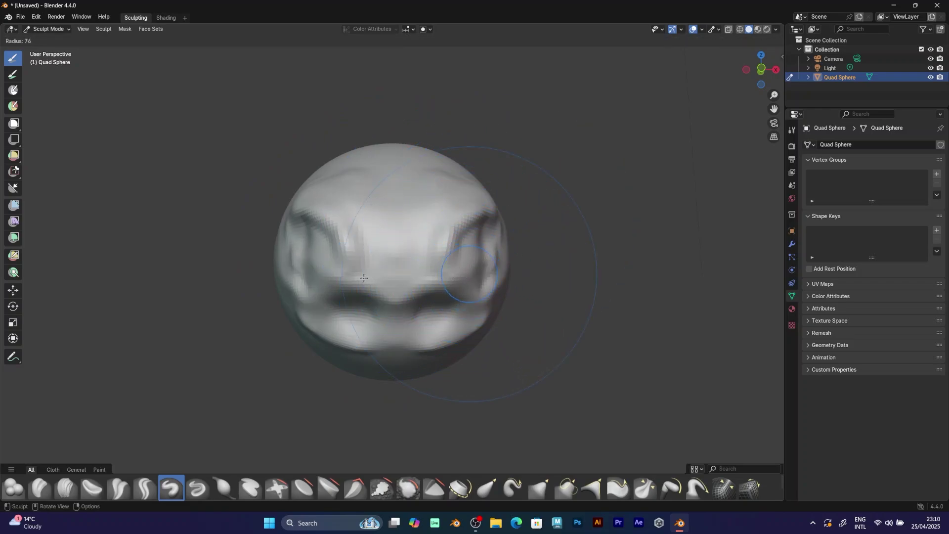
pyautogui.click(349, 278)
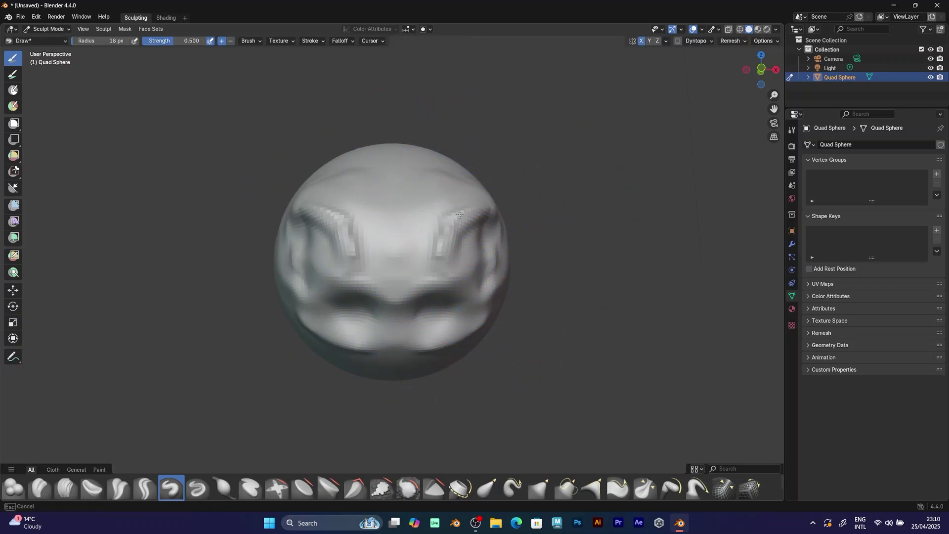
# Set the Draw brush radius to 80 px and add strokes along the inner and lower edges of the eye sockets.
pyautogui.press('f')
pyautogui.click(488, 234)
pyautogui.moveTo(451, 231); pyautogui.dragTo(443, 266)
pyautogui.moveTo(443, 266); pyautogui.dragTo(405, 273, button='middle')
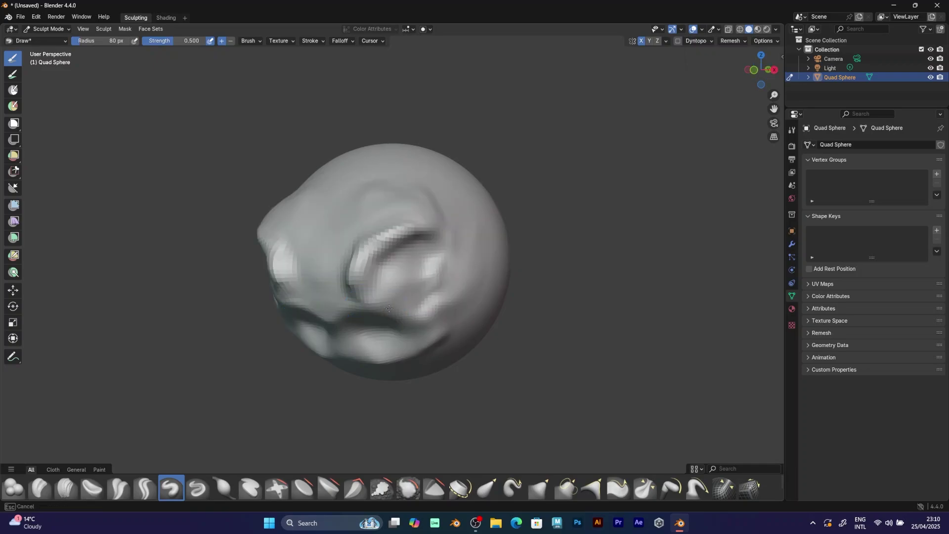
pyautogui.moveTo(386, 294)
pyautogui.mouseDown()
pyautogui.moveTo(446, 243)
pyautogui.moveTo(425, 287)
pyautogui.mouseUp()
pyautogui.moveTo(425, 287); pyautogui.dragTo(456, 295, button='middle')
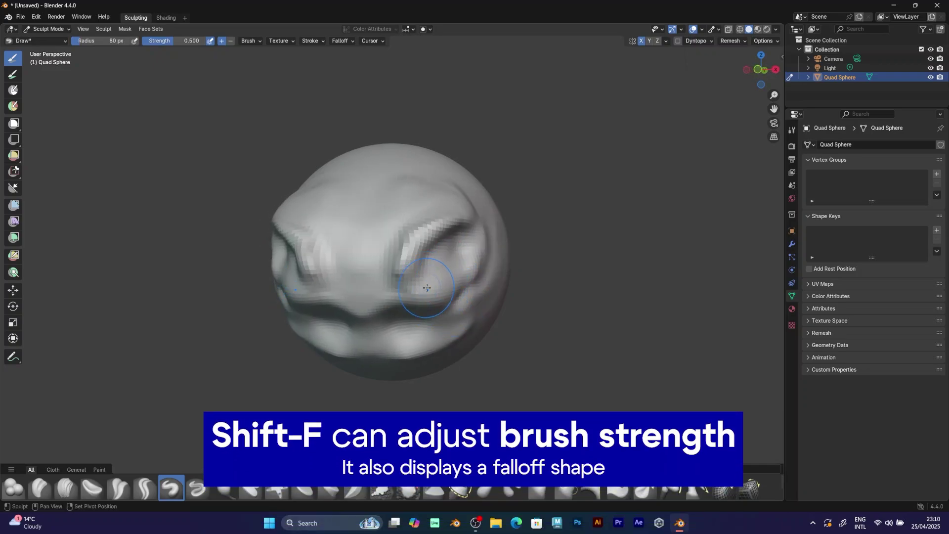
# Raise the Draw brush strength to about 0.79 and build up a stroke along the brow ridge.
pyautogui.hotkey('shift', 'f')
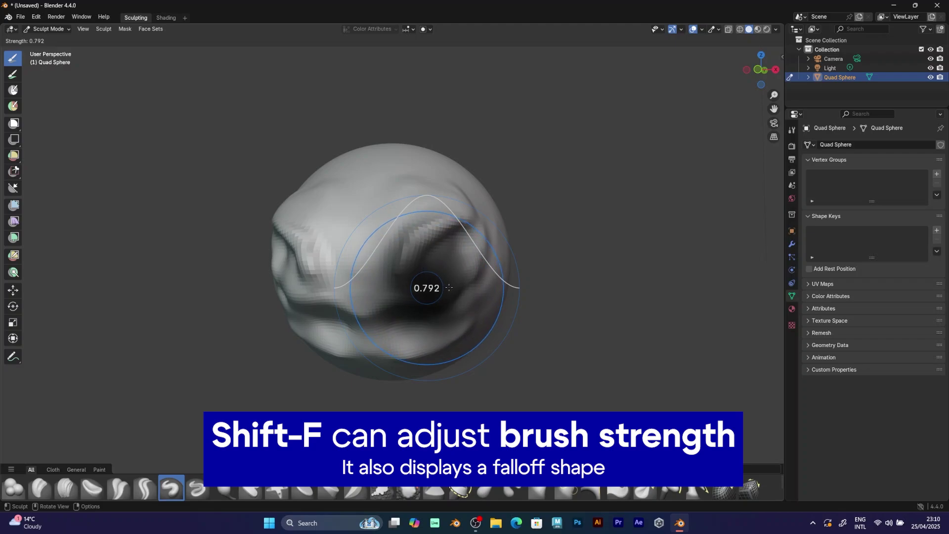
pyautogui.click(449, 287)
pyautogui.moveTo(406, 271)
pyautogui.mouseDown()
pyautogui.moveTo(403, 282)
pyautogui.moveTo(445, 218)
pyautogui.moveTo(472, 242)
pyautogui.mouseUp()
# Reduce the Draw brush strength to 0.515 and undo the last brow stroke.
pyautogui.hotkey('shift', 'f')
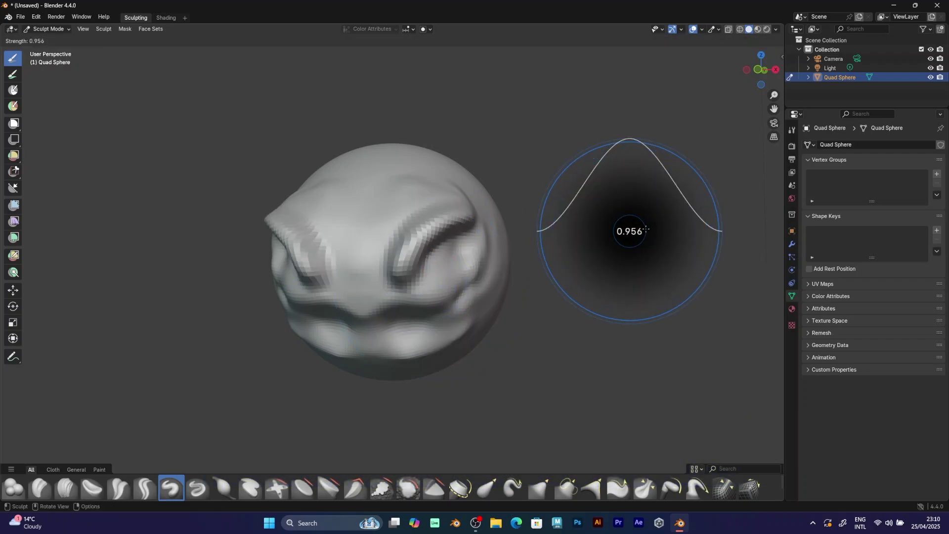
pyautogui.click(620, 232)
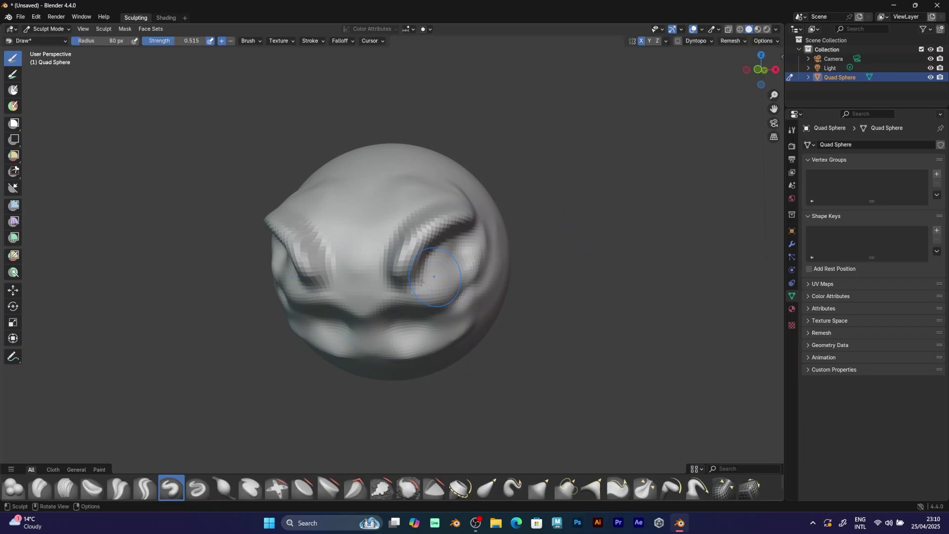
pyautogui.hotkey('ctrl', 'z')
# Set the Draw brush falloff to Sharp and raise the brush strength.
pyautogui.click(341, 41)
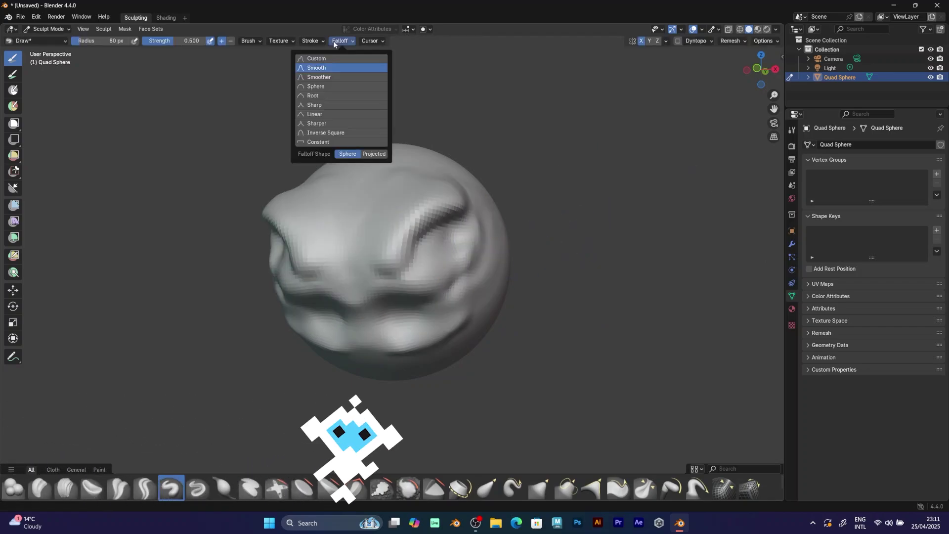
pyautogui.click(331, 106)
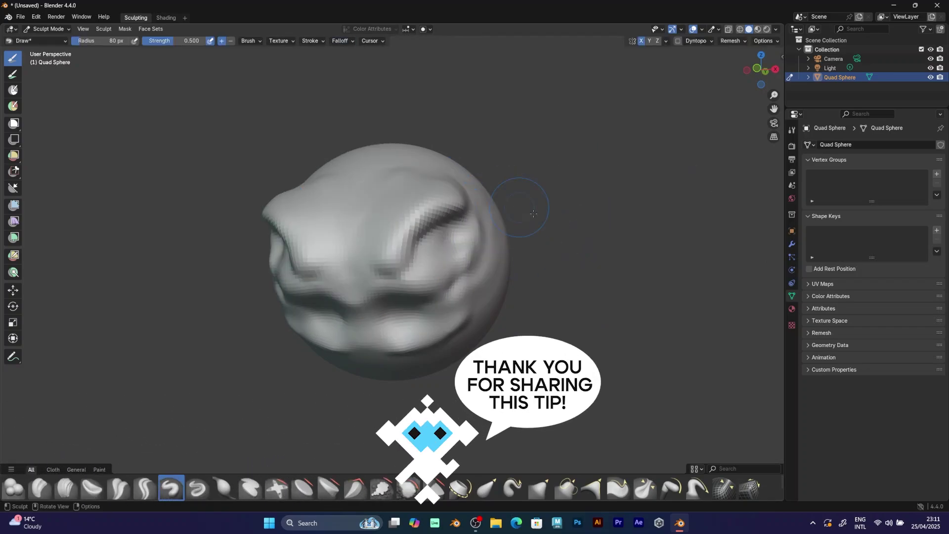
pyautogui.hotkey('shift', 'f')
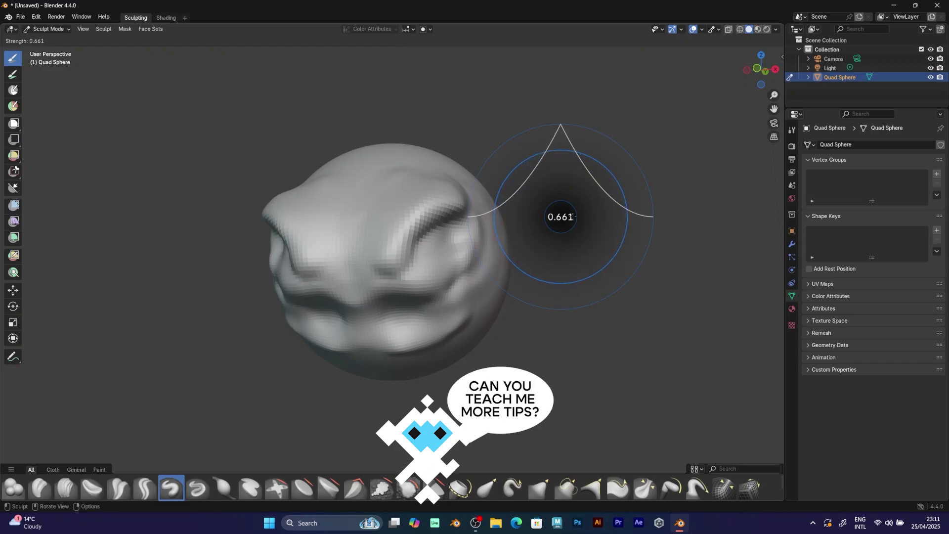
pyautogui.click(578, 212)
# Switch to the Grab brush and pull the surface beside the outer eye corner upward.
pyautogui.press('g')
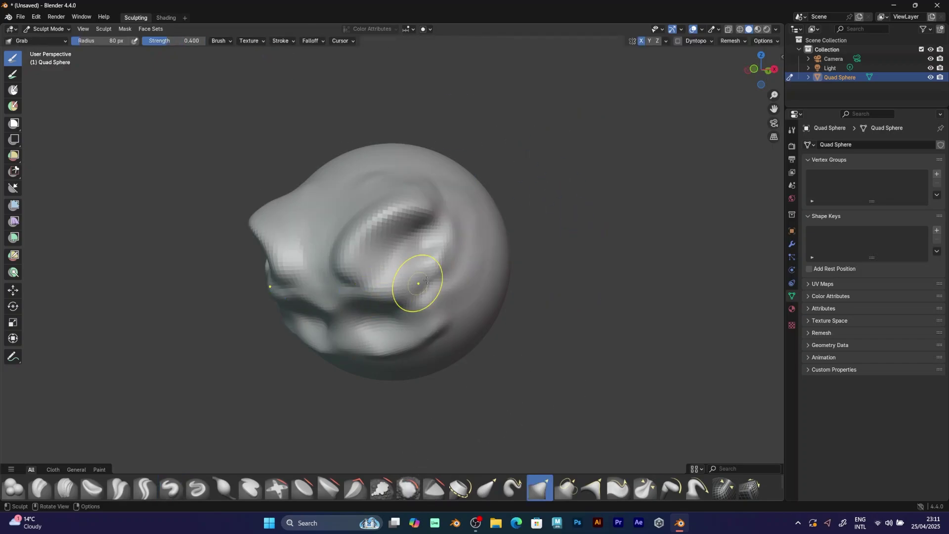
pyautogui.moveTo(420, 281); pyautogui.dragTo(451, 257)
pyautogui.moveTo(451, 258)
pyautogui.mouseDown(button='middle')
pyautogui.moveTo(472, 242)
pyautogui.moveTo(482, 252)
pyautogui.mouseUp(button='middle')
# Set the Grab brush radius to 159 px and pull a pair of pointed ears out of the upper sides of the head.
pyautogui.press('f')
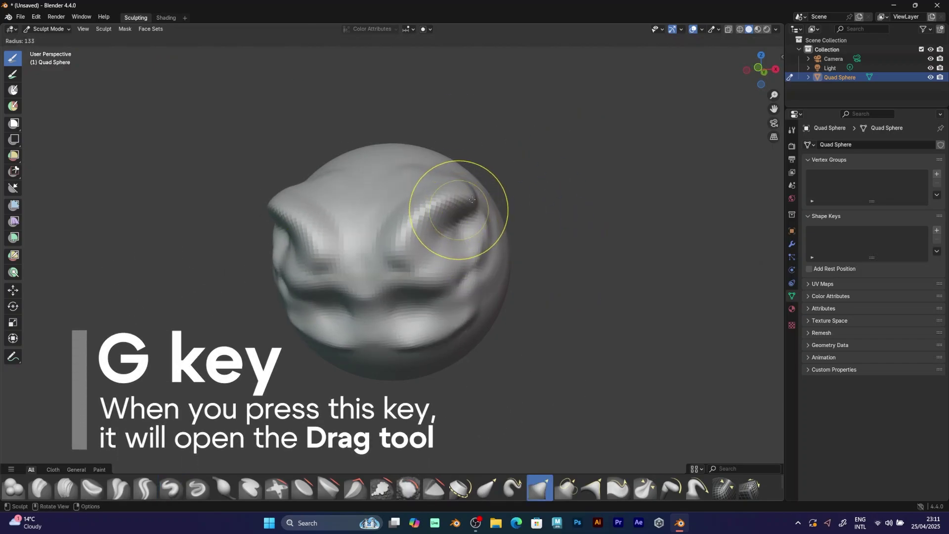
pyautogui.click(510, 211)
pyautogui.moveTo(477, 198); pyautogui.dragTo(446, 226, button='middle')
pyautogui.press('f')
pyautogui.click(523, 214)
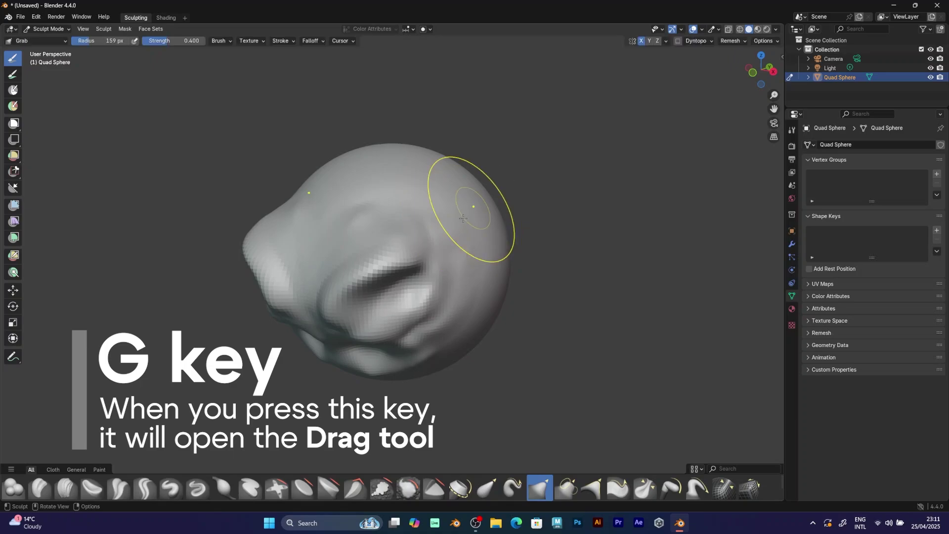
pyautogui.moveTo(462, 217); pyautogui.dragTo(475, 212)
pyautogui.moveTo(475, 212)
pyautogui.mouseDown(button='middle')
pyautogui.moveTo(487, 244)
pyautogui.moveTo(536, 216)
pyautogui.mouseUp(button='middle')
# Pull the lower cheeks outward into broad points with the Grab brush and undo the pull.
pyautogui.moveTo(478, 343)
pyautogui.mouseDown()
pyautogui.moveTo(643, 416)
pyautogui.moveTo(607, 396)
pyautogui.mouseUp()
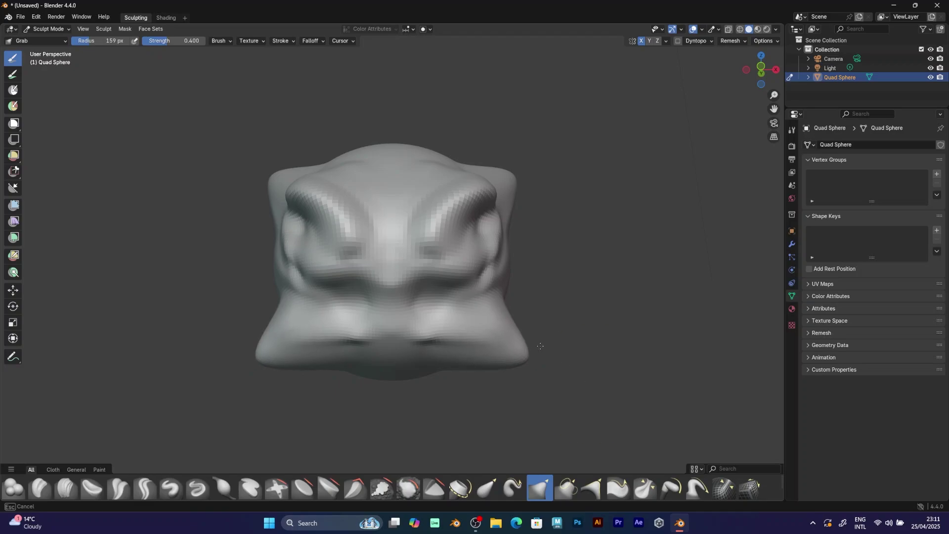
pyautogui.moveTo(540, 346); pyautogui.dragTo(542, 348)
pyautogui.moveTo(542, 348); pyautogui.dragTo(475, 349, button='middle')
pyautogui.hotkey('ctrl', 'z')
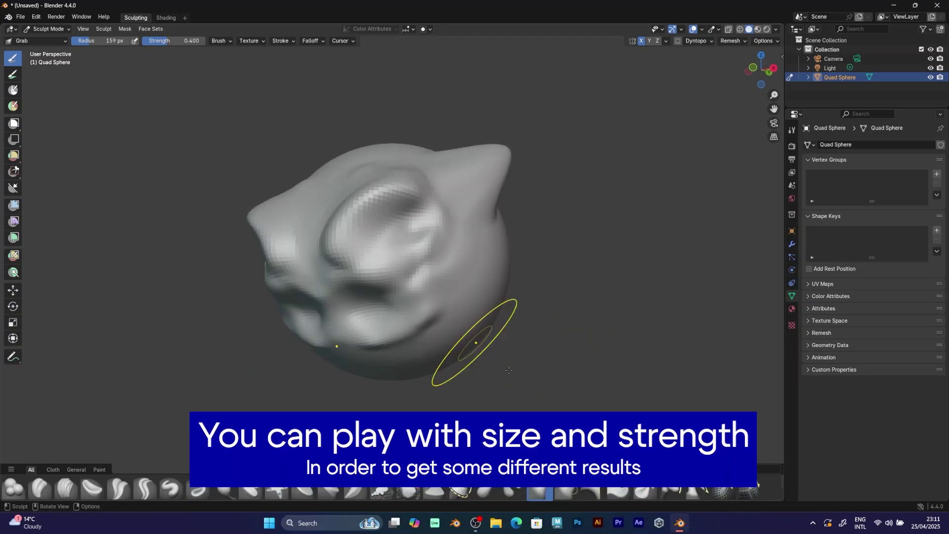
# Pull a pair of pointed horns out of the lower rear sides of the head with the Grab brush.
pyautogui.moveTo(509, 397)
pyautogui.mouseDown(button='middle')
pyautogui.moveTo(599, 394)
pyautogui.moveTo(560, 394)
pyautogui.moveTo(515, 342)
pyautogui.mouseUp(button='middle')
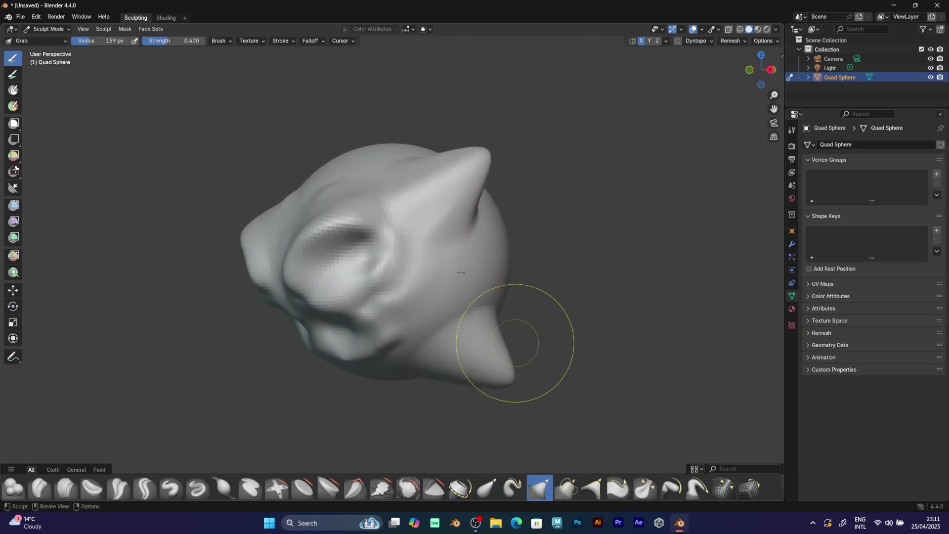
pyautogui.moveTo(450, 315)
pyautogui.mouseDown(button='middle')
pyautogui.moveTo(495, 289)
pyautogui.moveTo(529, 296)
pyautogui.moveTo(477, 316)
pyautogui.moveTo(494, 313)
pyautogui.mouseUp(button='middle')
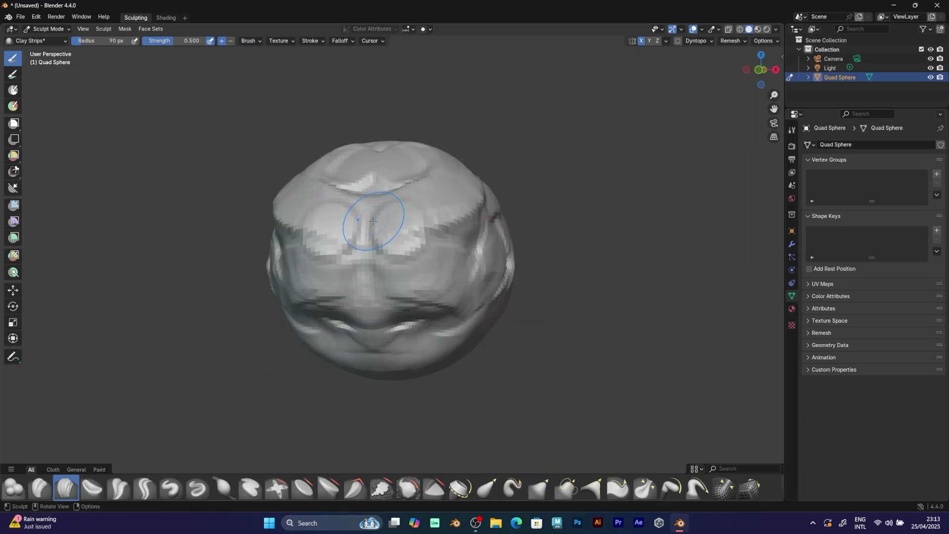
# Add Clay Strips strokes between the eyes and open the brush settings.
pyautogui.moveTo(396, 217)
pyautogui.mouseDown()
pyautogui.moveTo(346, 223)
pyautogui.moveTo(375, 213)
pyautogui.mouseUp()
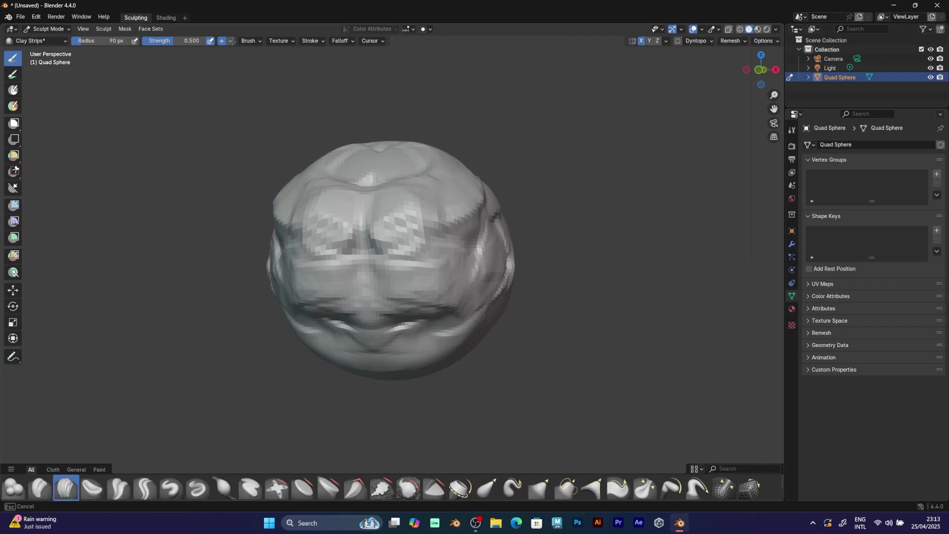
pyautogui.click(248, 42)
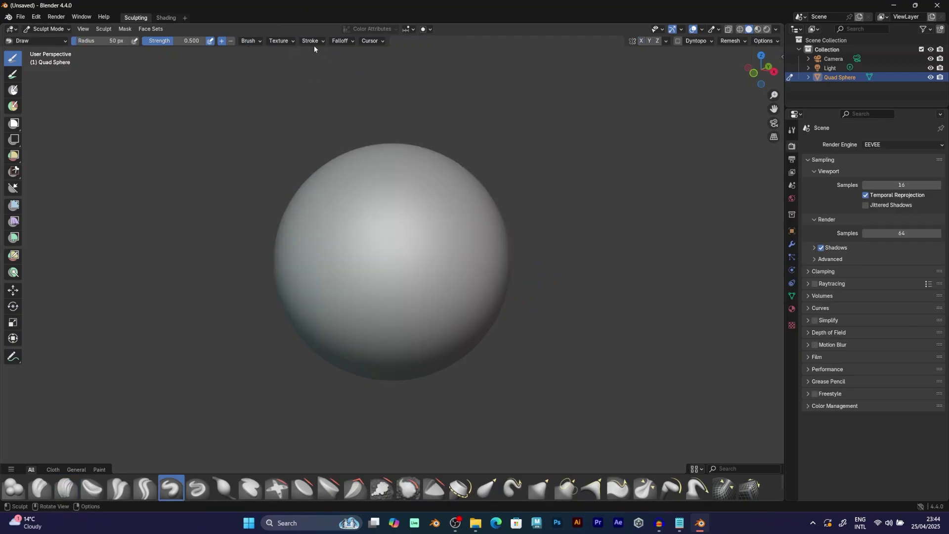
# Enable Stabilize Stroke for the Draw brush and sculpt steady curved strokes on the lower part of the smooth sphere.
pyautogui.click(314, 44)
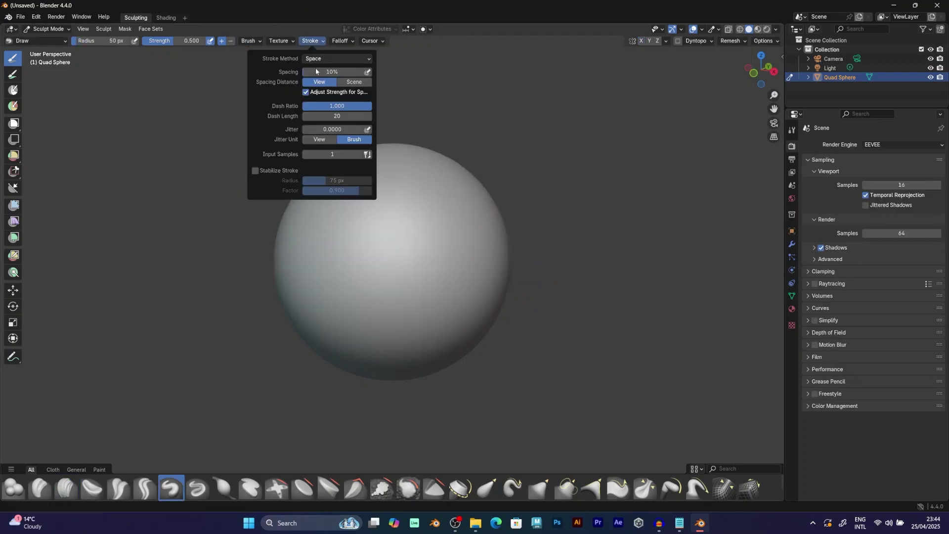
pyautogui.click(285, 172)
pyautogui.moveTo(354, 299)
pyautogui.mouseDown()
pyautogui.moveTo(375, 267)
pyautogui.moveTo(450, 227)
pyautogui.moveTo(345, 356)
pyautogui.moveTo(430, 194)
pyautogui.moveTo(490, 193)
pyautogui.moveTo(445, 306)
pyautogui.moveTo(338, 329)
pyautogui.moveTo(444, 247)
pyautogui.moveTo(361, 277)
pyautogui.mouseUp()
pyautogui.moveTo(415, 227); pyautogui.dragTo(352, 272, button='middle')
pyautogui.scroll(1, 346, 274)
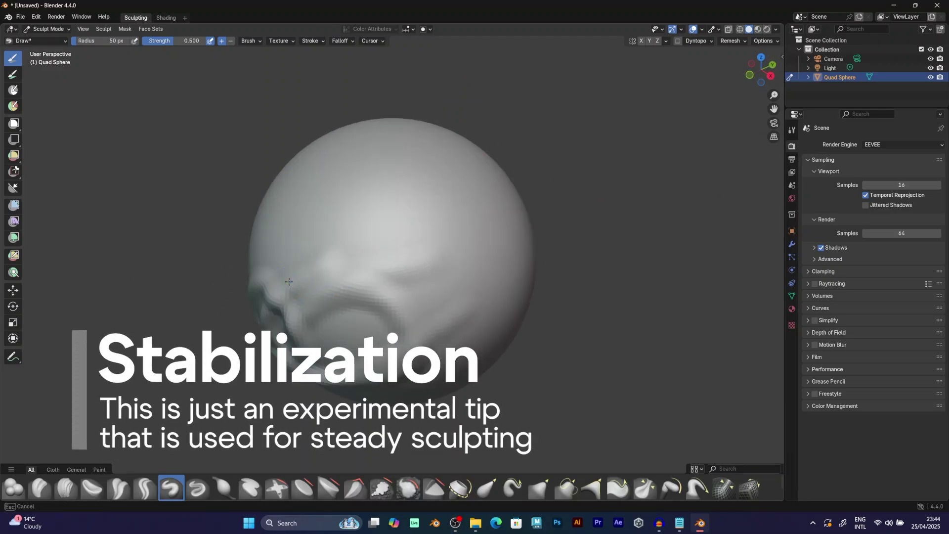
pyautogui.moveTo(292, 287)
pyautogui.mouseDown()
pyautogui.moveTo(487, 276)
pyautogui.moveTo(287, 346)
pyautogui.moveTo(405, 158)
pyautogui.moveTo(482, 277)
pyautogui.moveTo(328, 176)
pyautogui.moveTo(346, 277)
pyautogui.moveTo(341, 321)
pyautogui.mouseUp()
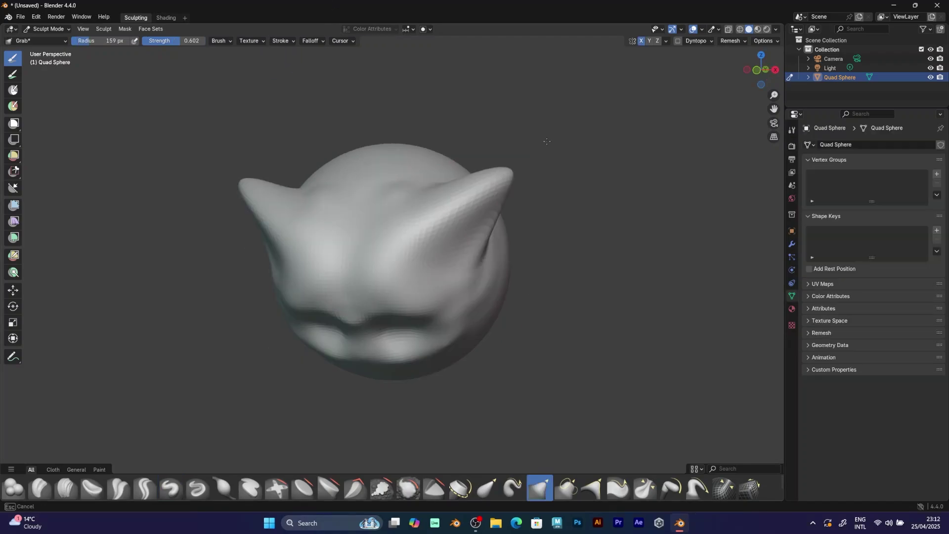
# Pull the ears and lower cheeks out into points and reshape the brow area using the Grab brush at 0.602 strength.
pyautogui.moveTo(494, 207)
pyautogui.mouseDown()
pyautogui.moveTo(509, 203)
pyautogui.moveTo(503, 208)
pyautogui.mouseUp()
pyautogui.moveTo(509, 312)
pyautogui.mouseDown()
pyautogui.moveTo(571, 329)
pyautogui.moveTo(568, 313)
pyautogui.mouseUp()
pyautogui.moveTo(567, 313); pyautogui.dragTo(571, 316, button='middle')
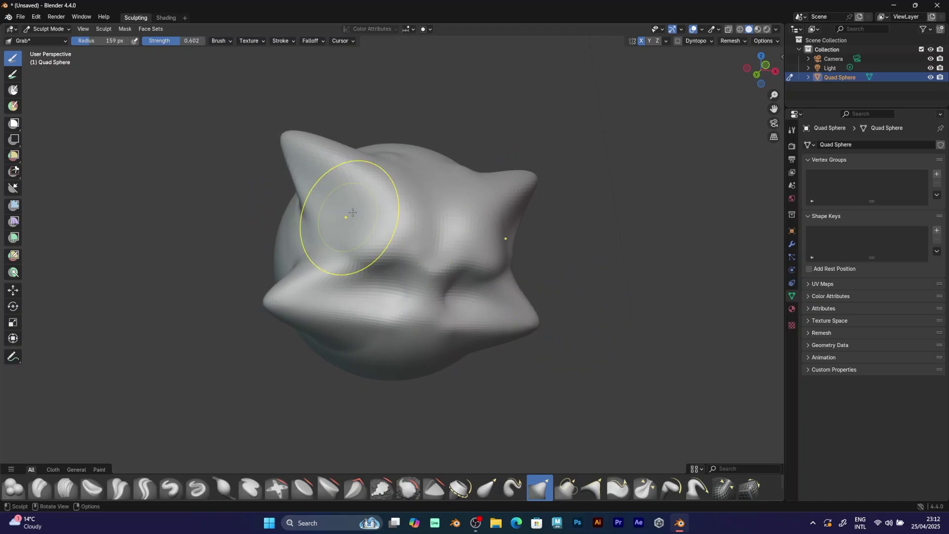
pyautogui.moveTo(343, 212); pyautogui.dragTo(416, 221)
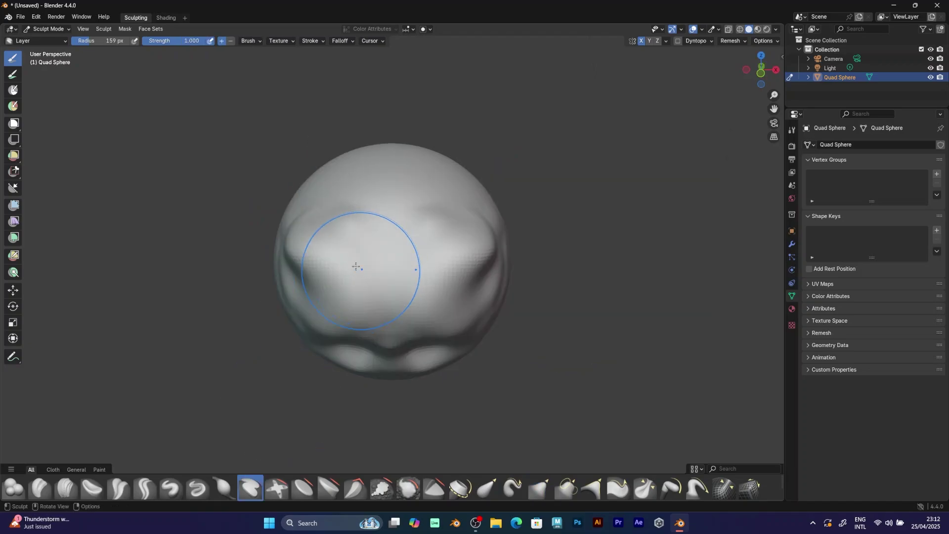
# Raise flat, even patches on the forehead with the Layer brush, reducing its radius to 90 px.
pyautogui.moveTo(360, 250)
pyautogui.mouseDown()
pyautogui.moveTo(349, 259)
pyautogui.moveTo(375, 252)
pyautogui.mouseUp()
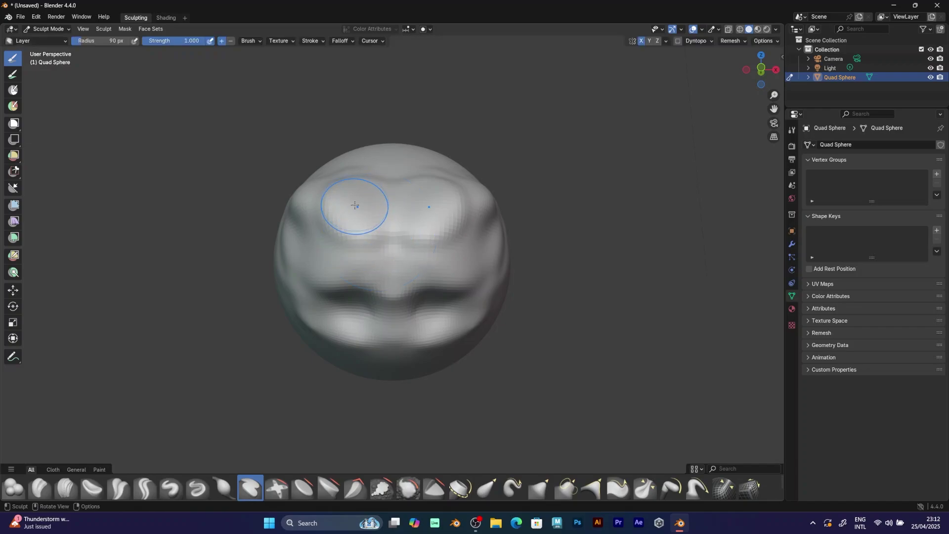
pyautogui.moveTo(356, 201); pyautogui.dragTo(356, 193)
pyautogui.moveTo(354, 208); pyautogui.dragTo(383, 221, button='middle')
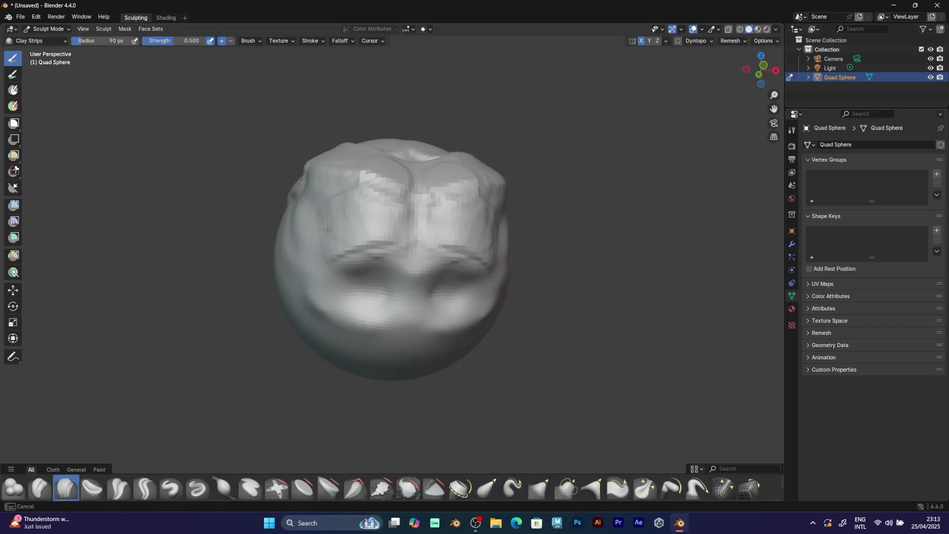
# Build up the brow, eyes, mouth and sides of the head with 90 px Clay Strips strokes.
pyautogui.moveTo(376, 237); pyautogui.dragTo(402, 265, button='middle')
pyautogui.moveTo(445, 237)
pyautogui.mouseDown(button='middle')
pyautogui.moveTo(324, 191)
pyautogui.moveTo(516, 216)
pyautogui.moveTo(494, 233)
pyautogui.mouseUp(button='middle')
pyautogui.moveTo(329, 326); pyautogui.dragTo(410, 326)
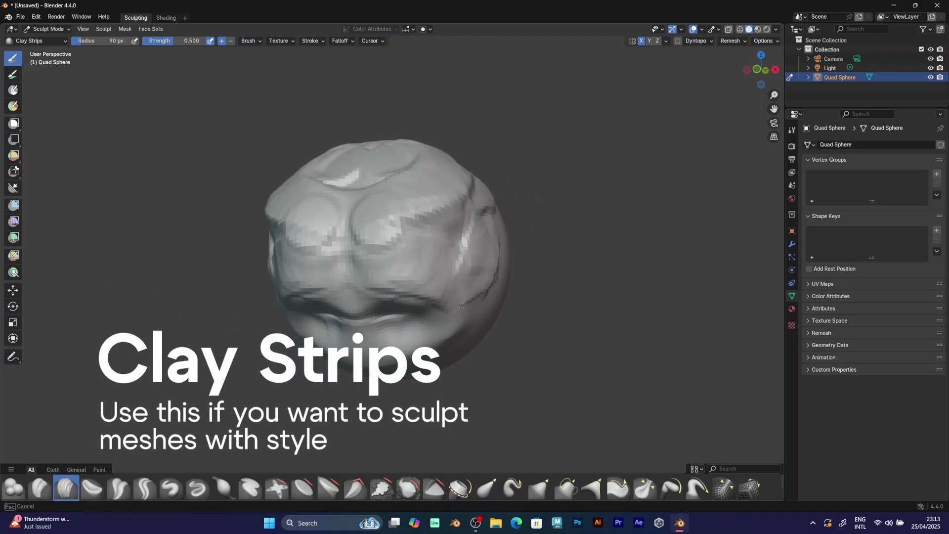
pyautogui.moveTo(445, 276)
pyautogui.mouseDown(button='middle')
pyautogui.moveTo(486, 300)
pyautogui.moveTo(426, 324)
pyautogui.moveTo(385, 360)
pyautogui.mouseUp(button='middle')
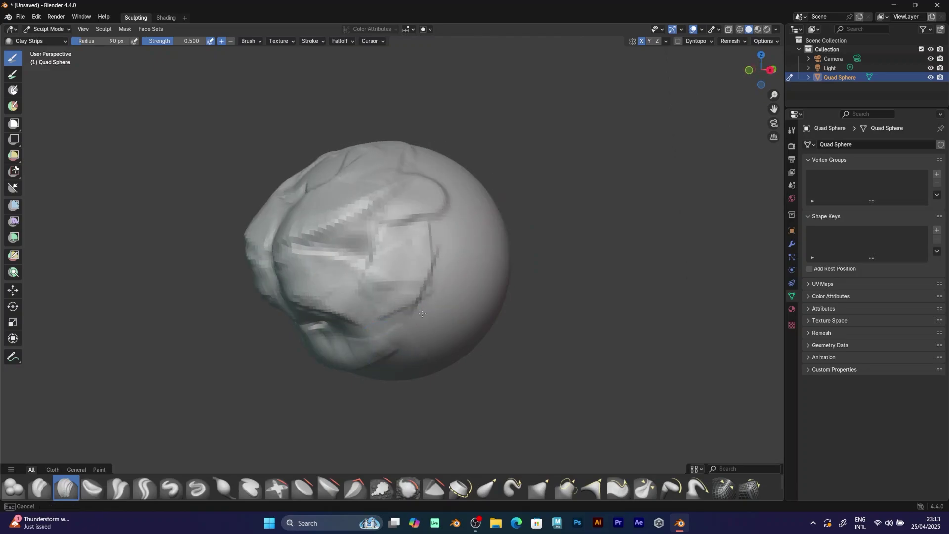
pyautogui.moveTo(422, 314)
pyautogui.mouseDown(button='middle')
pyautogui.moveTo(535, 293)
pyautogui.moveTo(514, 299)
pyautogui.mouseUp(button='middle')
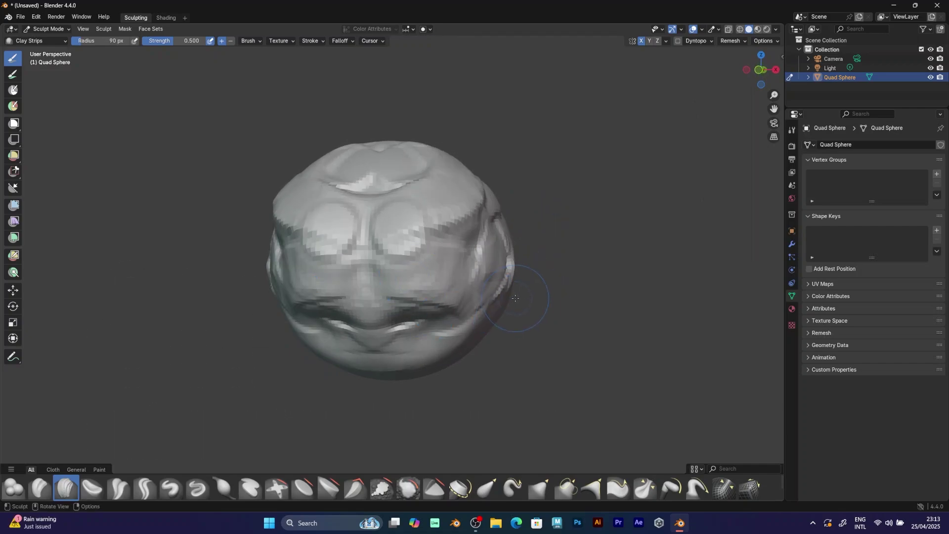
# Adjust the Clay Strips brush settings and test them with strokes across the eyes and brow line.
pyautogui.click(250, 41)
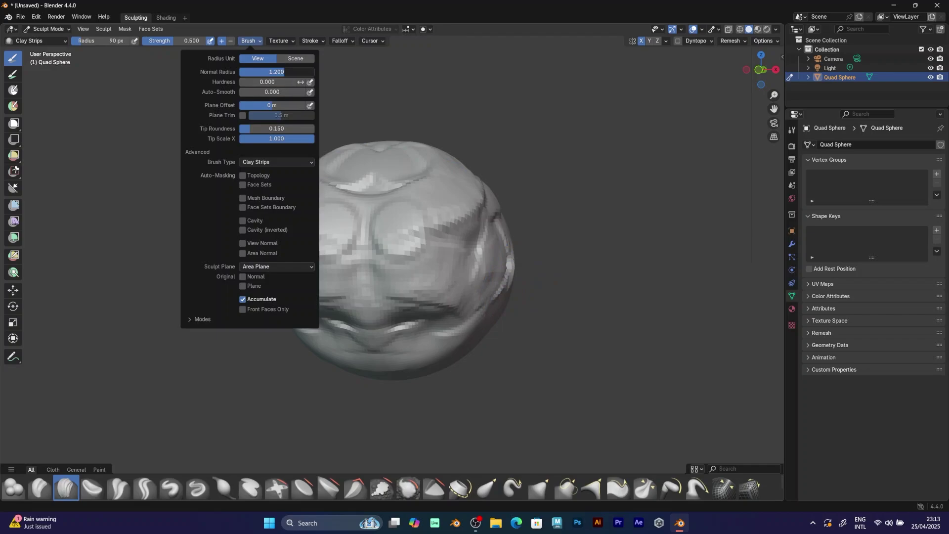
pyautogui.moveTo(356, 198)
pyautogui.mouseDown()
pyautogui.moveTo(405, 218)
pyautogui.moveTo(346, 190)
pyautogui.moveTo(397, 210)
pyautogui.mouseUp()
pyautogui.moveTo(401, 292); pyautogui.dragTo(250, 64)
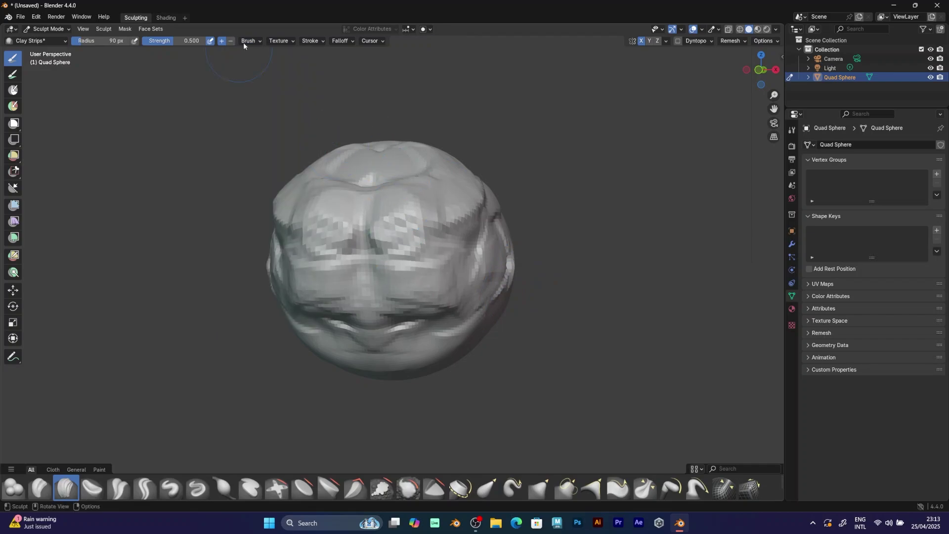
pyautogui.click(246, 41)
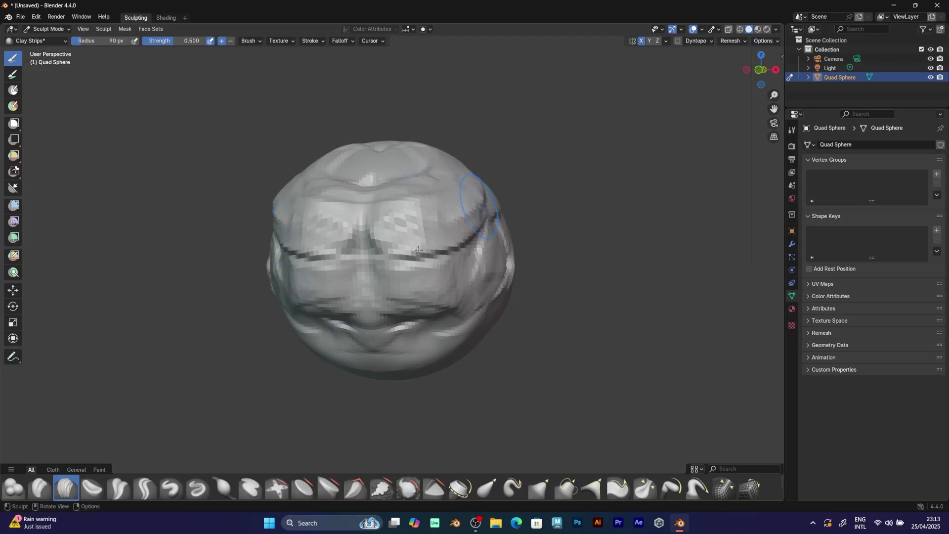
# Set the Clay Strips brush's normal radius to 1.2 and test it with strokes on the blank back of the sphere.
pyautogui.moveTo(403, 227)
pyautogui.mouseDown(button='middle')
pyautogui.moveTo(351, 240)
pyautogui.moveTo(365, 218)
pyautogui.mouseUp(button='middle')
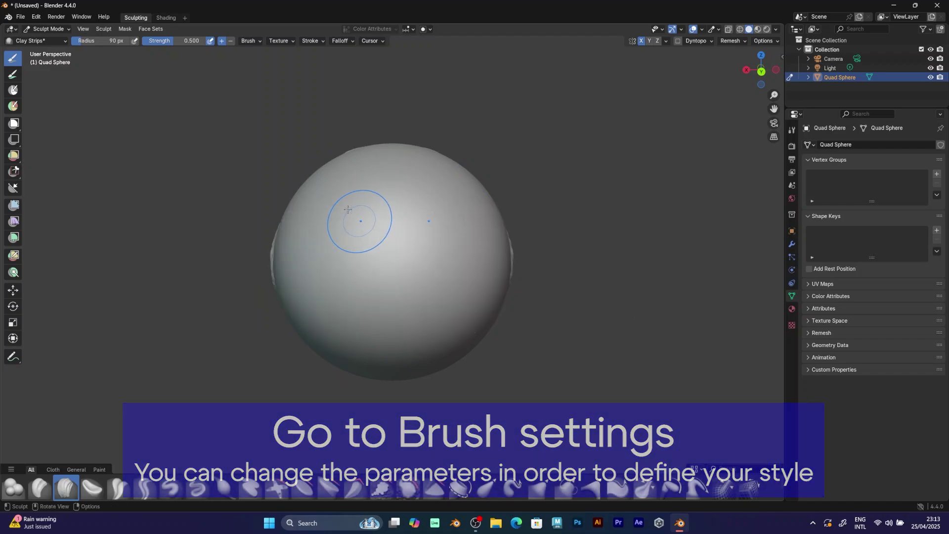
pyautogui.click(258, 41)
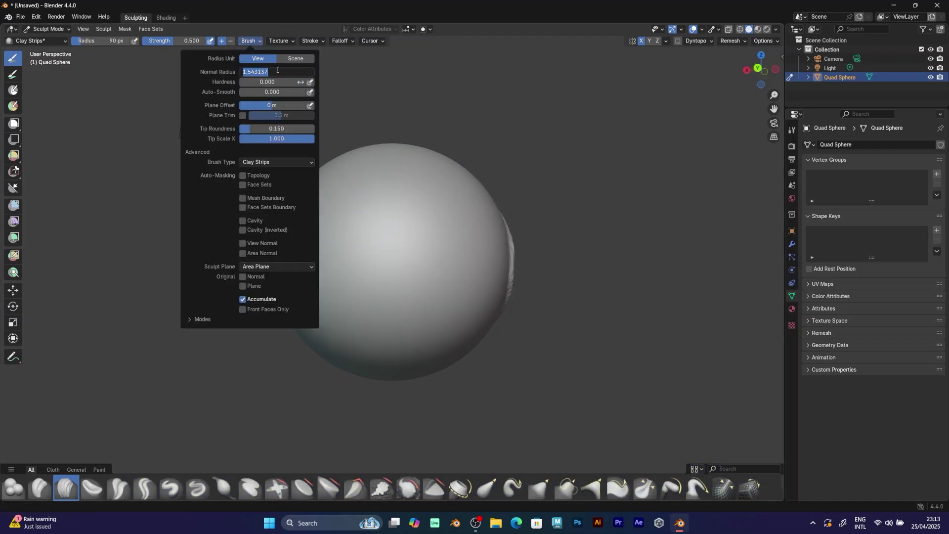
pyautogui.click(286, 70)
pyautogui.write('1')
pyautogui.press('Return')
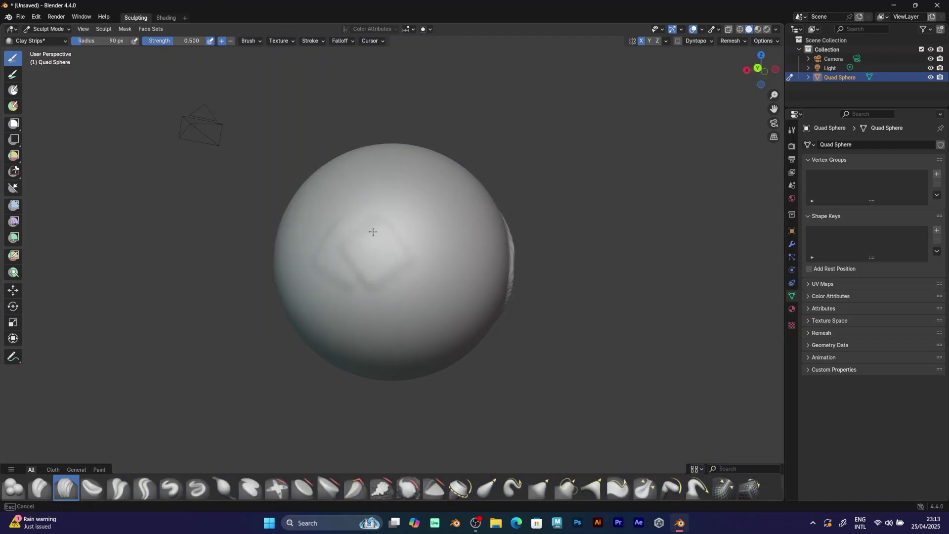
pyautogui.moveTo(431, 273)
pyautogui.mouseDown()
pyautogui.moveTo(304, 279)
pyautogui.moveTo(395, 303)
pyautogui.mouseUp()
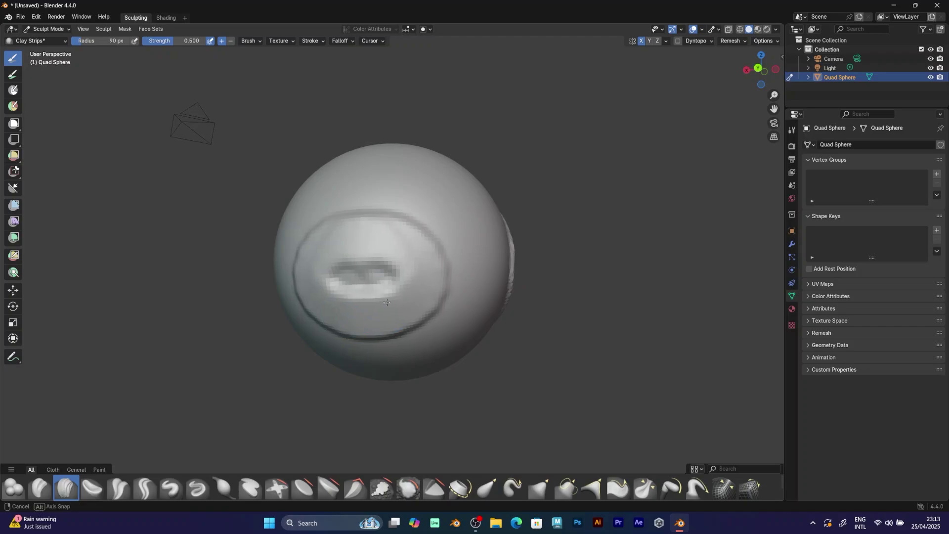
pyautogui.moveTo(386, 301); pyautogui.dragTo(435, 297, button='middle')
pyautogui.moveTo(360, 250); pyautogui.dragTo(410, 203)
pyautogui.moveTo(408, 217); pyautogui.dragTo(374, 214, button='middle')
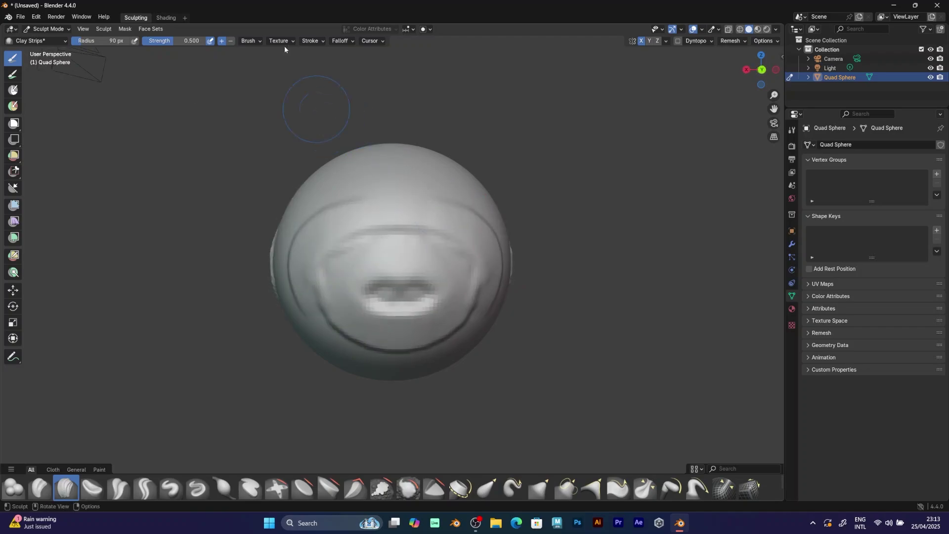
# Set the Clay Strips tip roundness to 0.2, test it with strokes across the upper back of the sphere, and undo the last stroke.
pyautogui.click(260, 40)
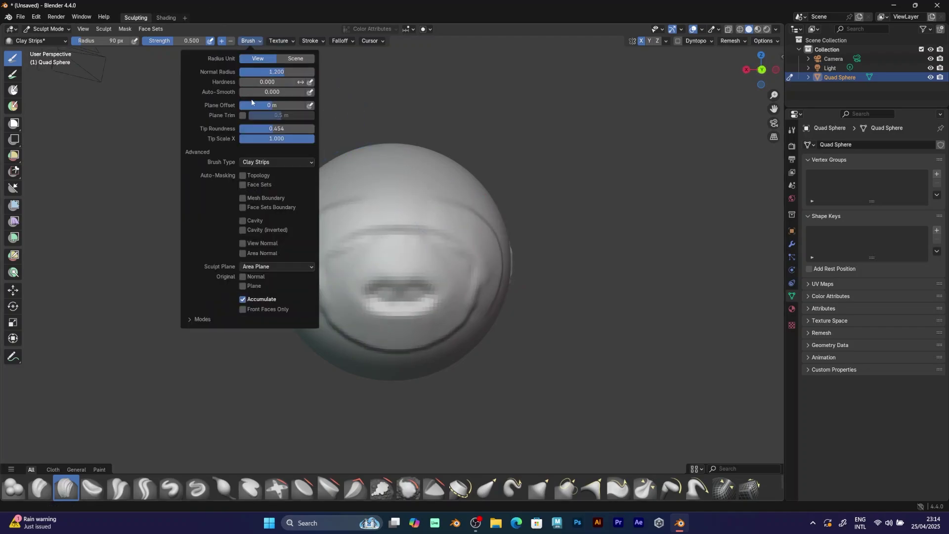
pyautogui.click(263, 128)
pyautogui.write('0.7')
pyautogui.press('Return')
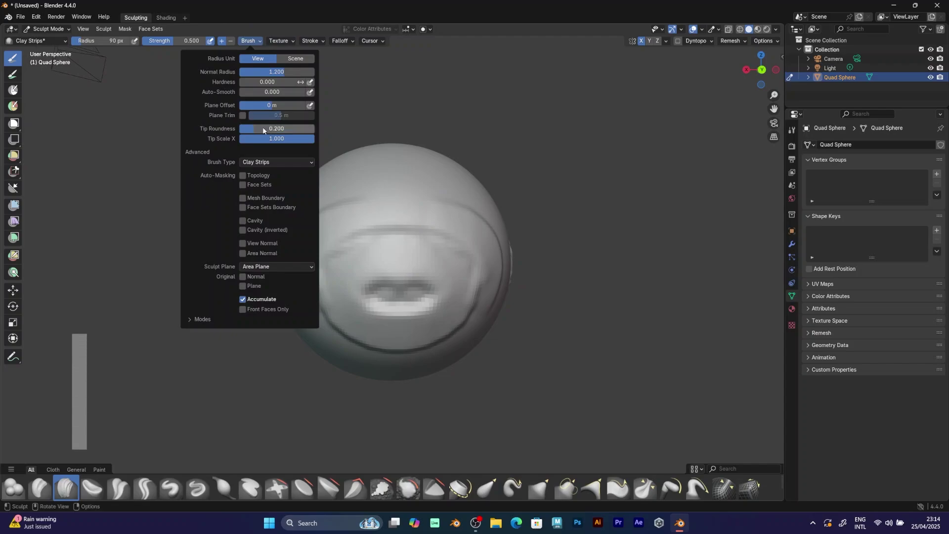
pyautogui.moveTo(362, 177); pyautogui.dragTo(407, 182)
pyautogui.moveTo(416, 238)
pyautogui.mouseDown(button='middle')
pyautogui.moveTo(459, 312)
pyautogui.moveTo(346, 259)
pyautogui.moveTo(389, 228)
pyautogui.mouseUp(button='middle')
pyautogui.moveTo(389, 229)
pyautogui.mouseDown()
pyautogui.moveTo(369, 250)
pyautogui.moveTo(383, 292)
pyautogui.mouseUp()
pyautogui.moveTo(383, 292); pyautogui.dragTo(365, 285, button='middle')
pyautogui.hotkey('ctrl', 'z')
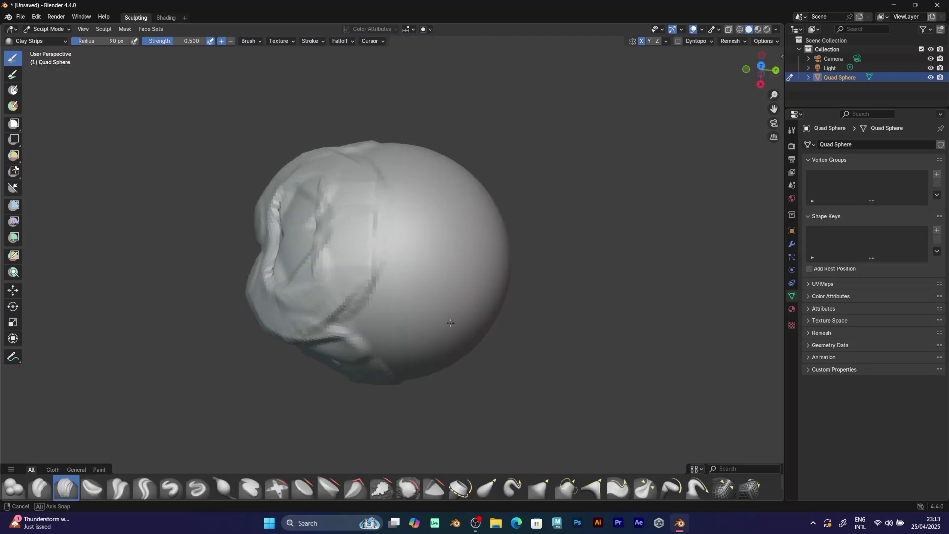
# Adjust the Clay Strips normal radius and stroke across the eyes and brow of the face.
pyautogui.moveTo(470, 237); pyautogui.dragTo(534, 225, button='middle')
pyautogui.moveTo(535, 294); pyautogui.dragTo(514, 299, button='middle')
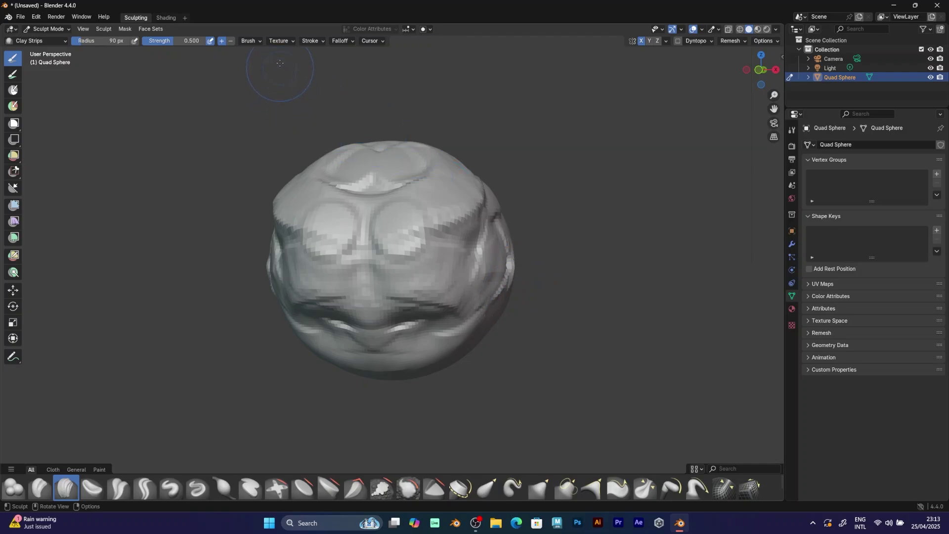
pyautogui.click(256, 40)
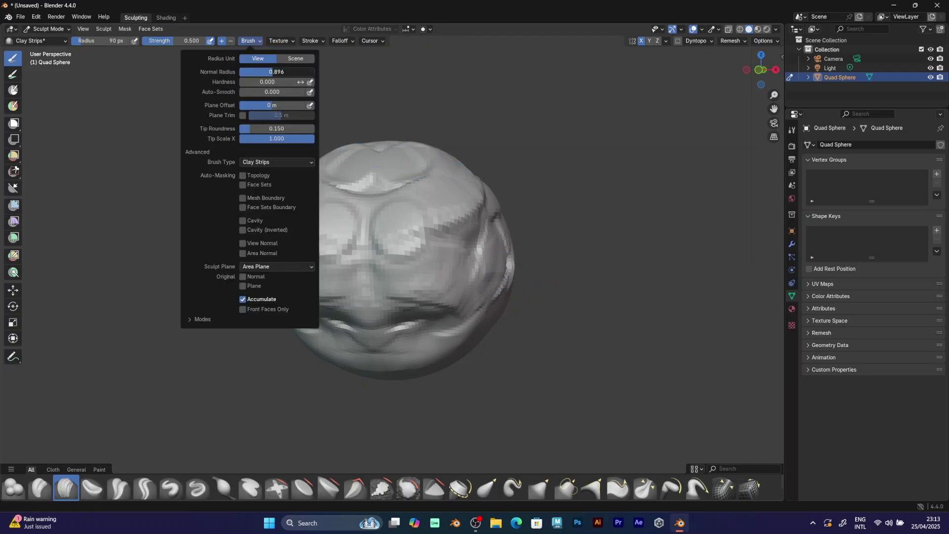
pyautogui.moveTo(386, 220)
pyautogui.mouseDown()
pyautogui.moveTo(416, 220)
pyautogui.moveTo(395, 232)
pyautogui.moveTo(391, 203)
pyautogui.mouseUp()
pyautogui.moveTo(413, 243); pyautogui.dragTo(443, 285)
# Set the Clay Strips normal radius to 1.543 and test it with a stroke on the smooth side of the sphere.
pyautogui.click(248, 41)
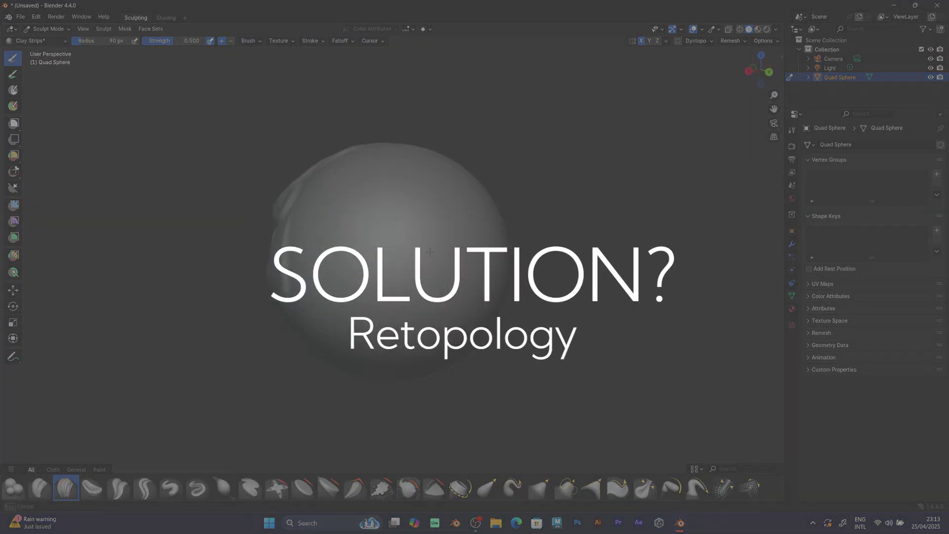
pyautogui.moveTo(430, 252); pyautogui.dragTo(363, 239)
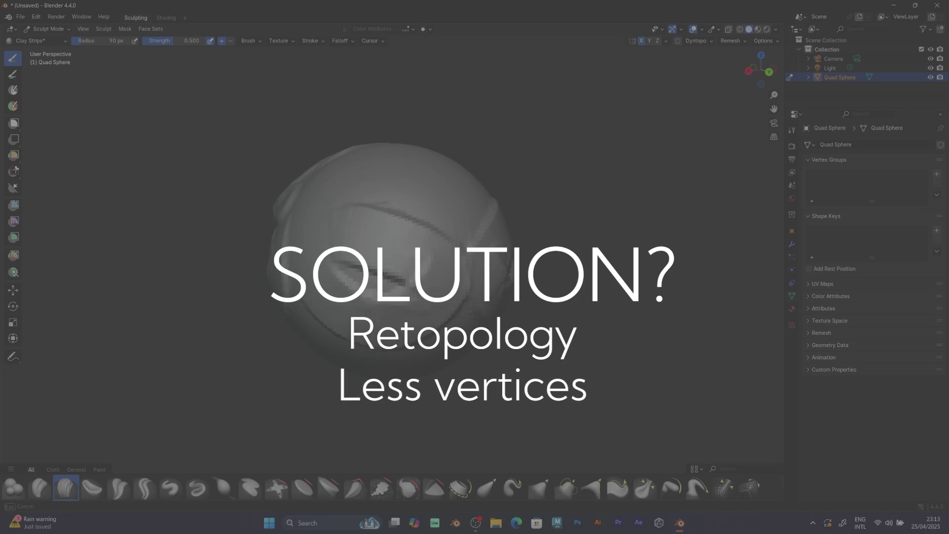
pyautogui.moveTo(419, 230); pyautogui.dragTo(360, 225, button='middle')
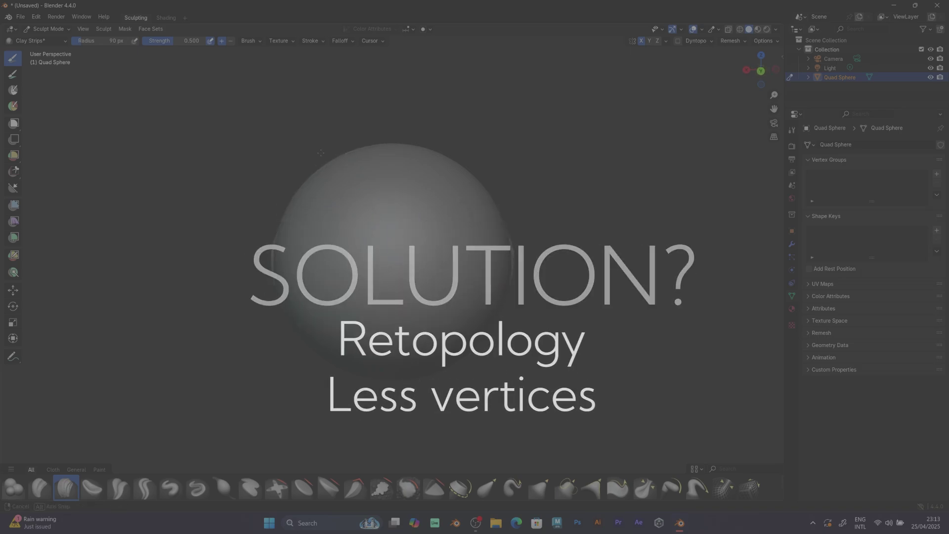
# Reduce the Clay Strips normal radius to 1.2 and sculpt a rounded outline with a central groove on the back of the sphere.
pyautogui.click(248, 40)
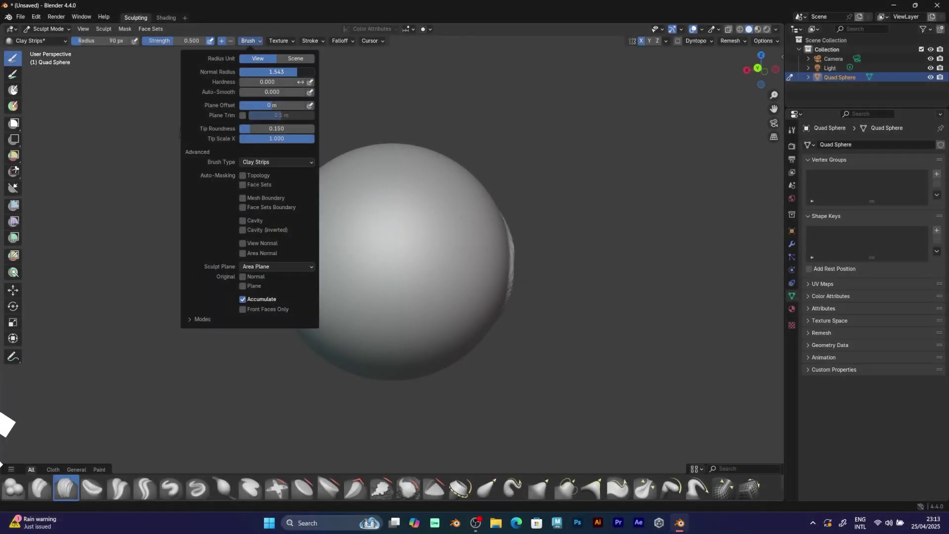
pyautogui.click(286, 70)
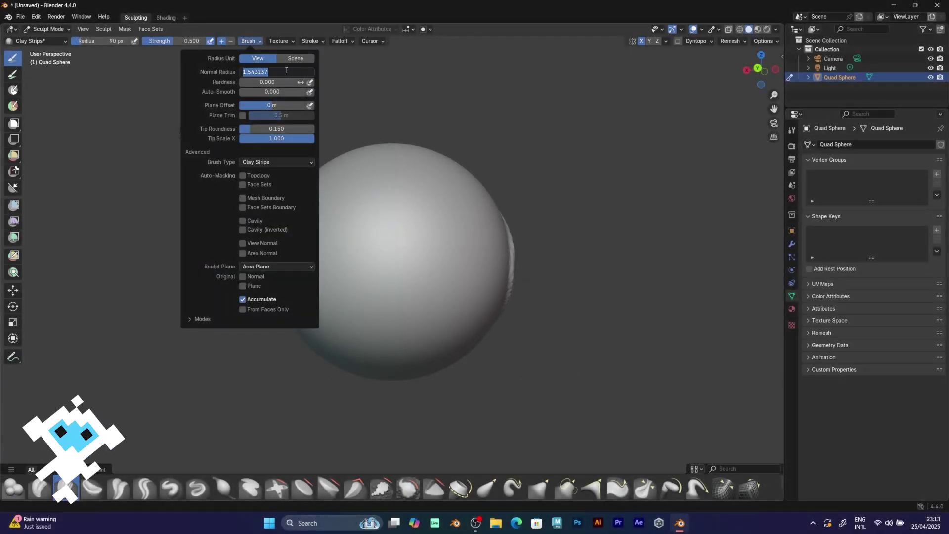
pyautogui.write('1.2')
pyautogui.press('Return')
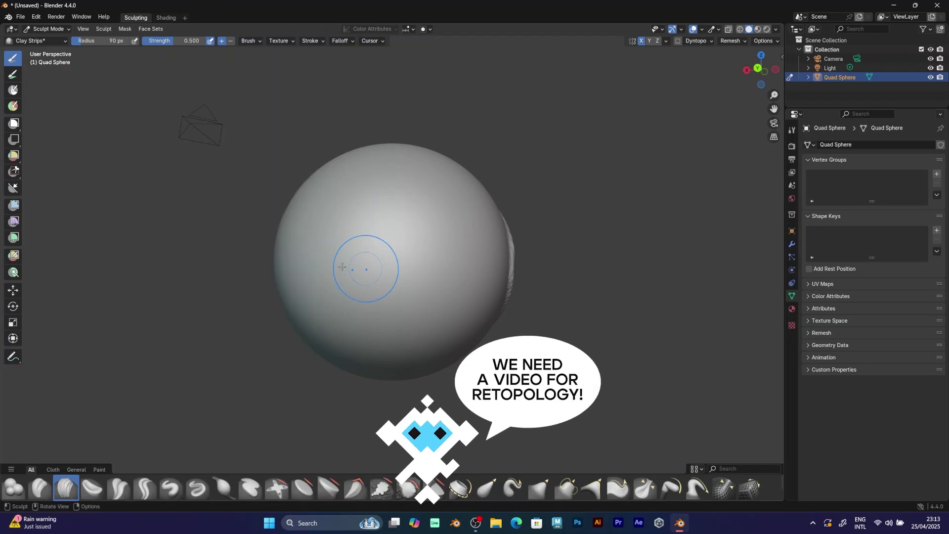
pyautogui.moveTo(385, 230)
pyautogui.mouseDown()
pyautogui.moveTo(429, 278)
pyautogui.moveTo(356, 313)
pyautogui.moveTo(341, 304)
pyautogui.mouseUp()
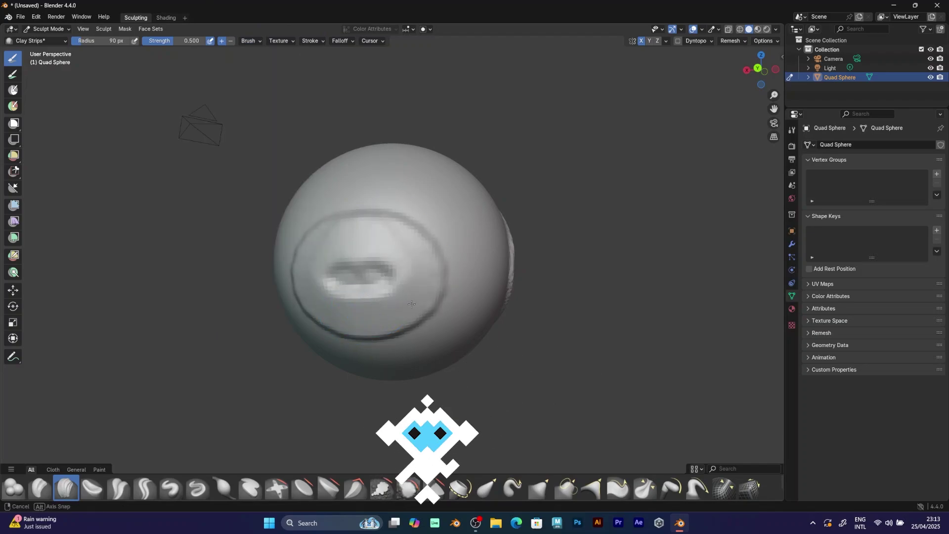
pyautogui.moveTo(337, 298); pyautogui.dragTo(384, 296, button='middle')
pyautogui.moveTo(369, 286)
pyautogui.mouseDown()
pyautogui.moveTo(360, 241)
pyautogui.moveTo(413, 212)
pyautogui.moveTo(445, 212)
pyautogui.mouseUp()
pyautogui.moveTo(465, 212); pyautogui.dragTo(429, 223, button='middle')
# Set the Clay Strips tip roundness to 0.2 and stroke over the upper back and down through the middle of the sphere.
pyautogui.click(268, 42)
pyautogui.moveTo(249, 44)
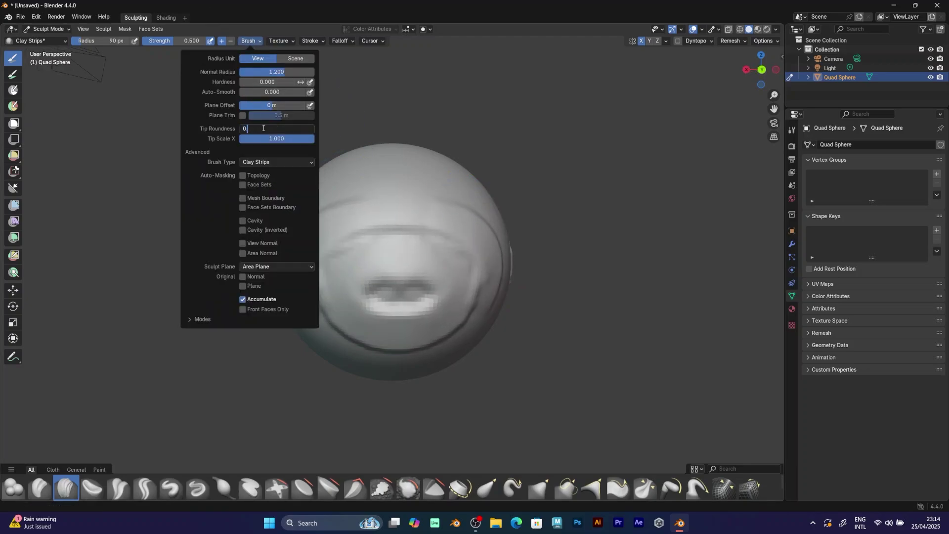
pyautogui.moveTo(450, 197); pyautogui.dragTo(422, 189)
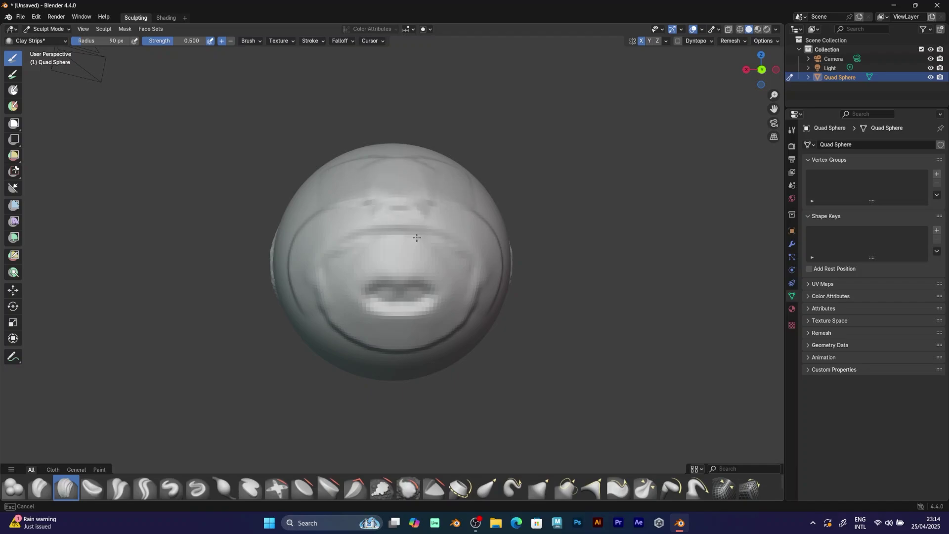
pyautogui.moveTo(417, 238); pyautogui.dragTo(396, 232, button='middle')
pyautogui.moveTo(410, 208); pyautogui.dragTo(435, 346)
pyautogui.moveTo(426, 321)
pyautogui.mouseDown(button='middle')
pyautogui.moveTo(345, 261)
pyautogui.moveTo(392, 228)
pyautogui.moveTo(445, 234)
pyautogui.mouseUp(button='middle')
# Undo the last three sculpting actions on the back of the sphere and redo them.
pyautogui.hotkey('ctrl', 'z')
pyautogui.hotkey('ctrl', 'z')
pyautogui.hotkey('ctrl', 'z')
pyautogui.hotkey('ctrl', 'shift', 'z')
pyautogui.hotkey('ctrl', 'shift', 'z')
pyautogui.hotkey('ctrl', 'shift', 'z')
# Add a Clay Strips stroke across the middle of the face and set the brush's tip roundness to 0.504.
pyautogui.moveTo(530, 239); pyautogui.dragTo(568, 239, button='middle')
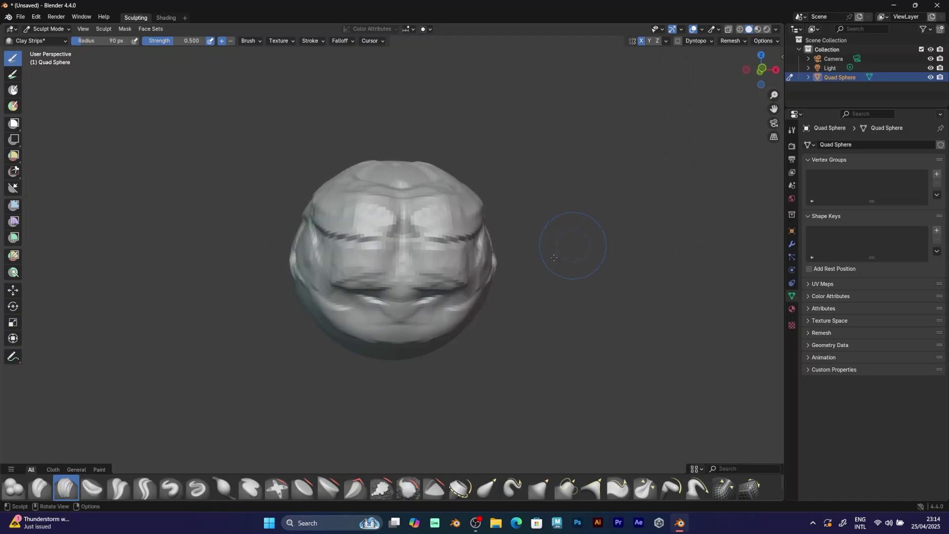
pyautogui.moveTo(425, 243); pyautogui.dragTo(450, 249)
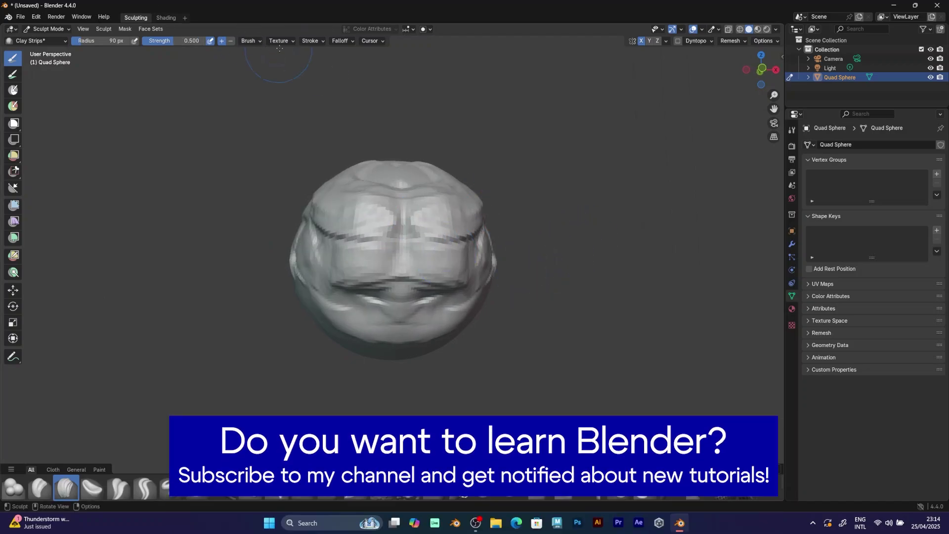
pyautogui.click(250, 41)
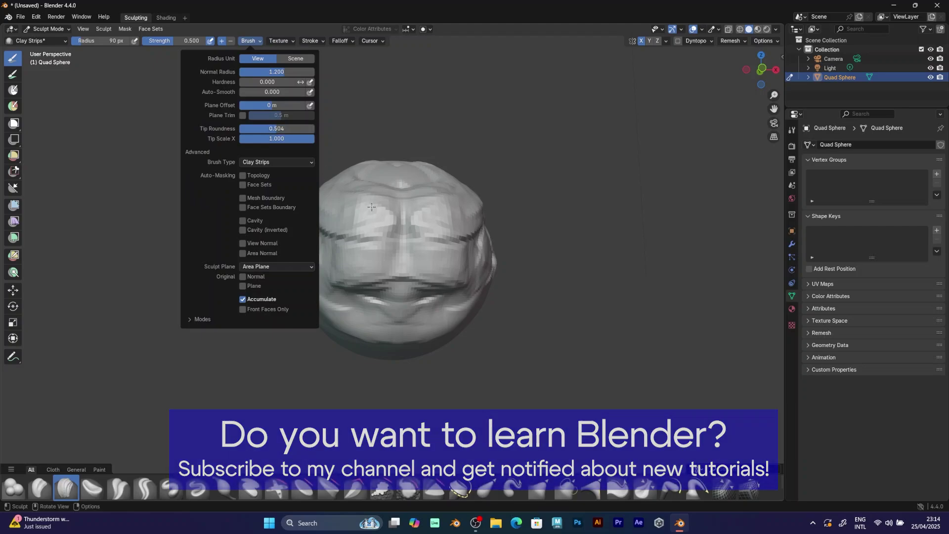
# Build up the middle of the face with Clay Strips strokes and smooth the forehead above the brow.
pyautogui.moveTo(395, 251); pyautogui.dragTo(382, 236, button='middle')
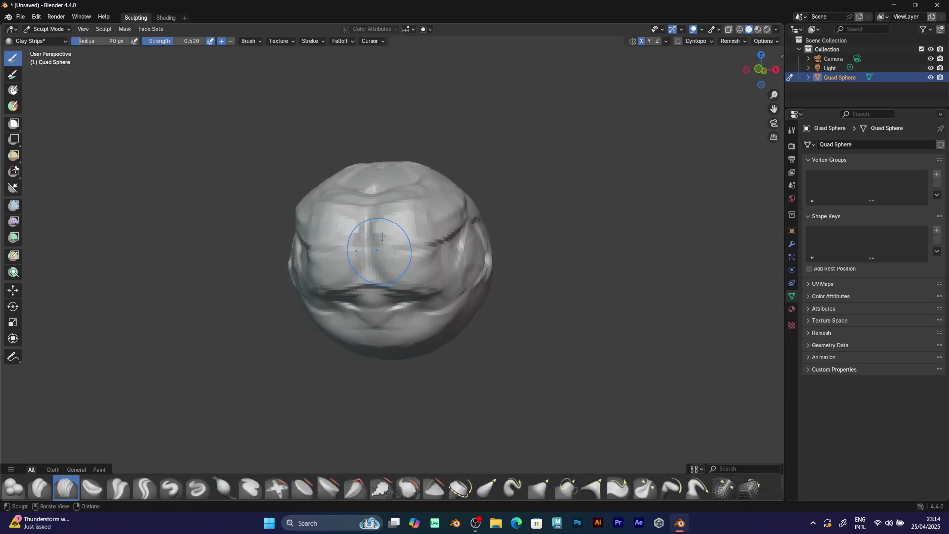
pyautogui.moveTo(443, 240); pyautogui.dragTo(490, 276, button='middle')
pyautogui.moveTo(427, 238); pyautogui.dragTo(392, 205, button='middle')
pyautogui.keyDown('shift'); pyautogui.moveTo(362, 181); pyautogui.dragTo(365, 190); pyautogui.keyUp('shift')
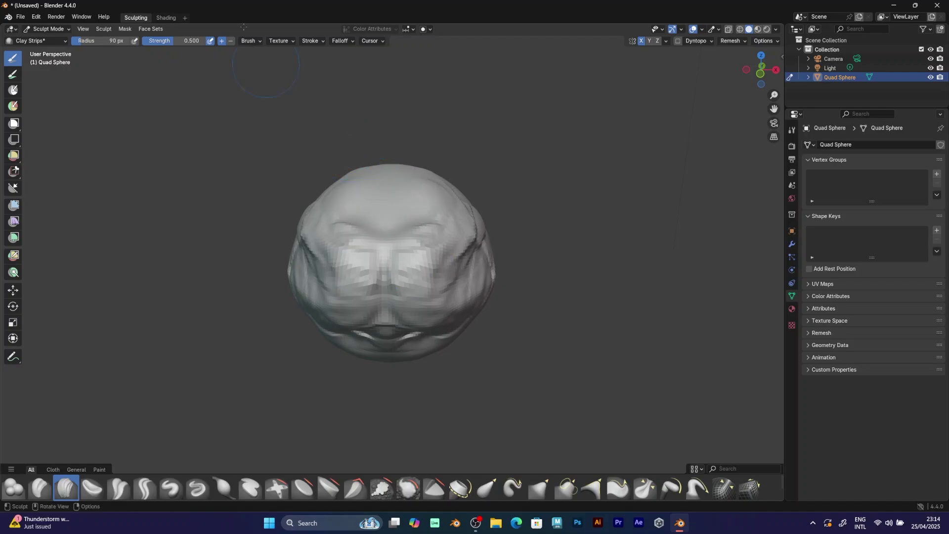
# Open the Clay Strips brush's tip roundness value for editing.
pyautogui.click(251, 40)
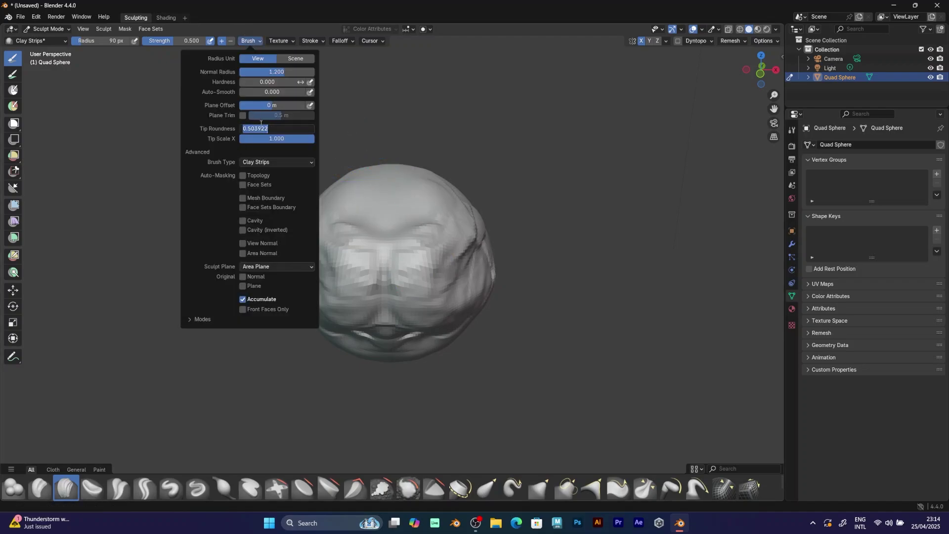